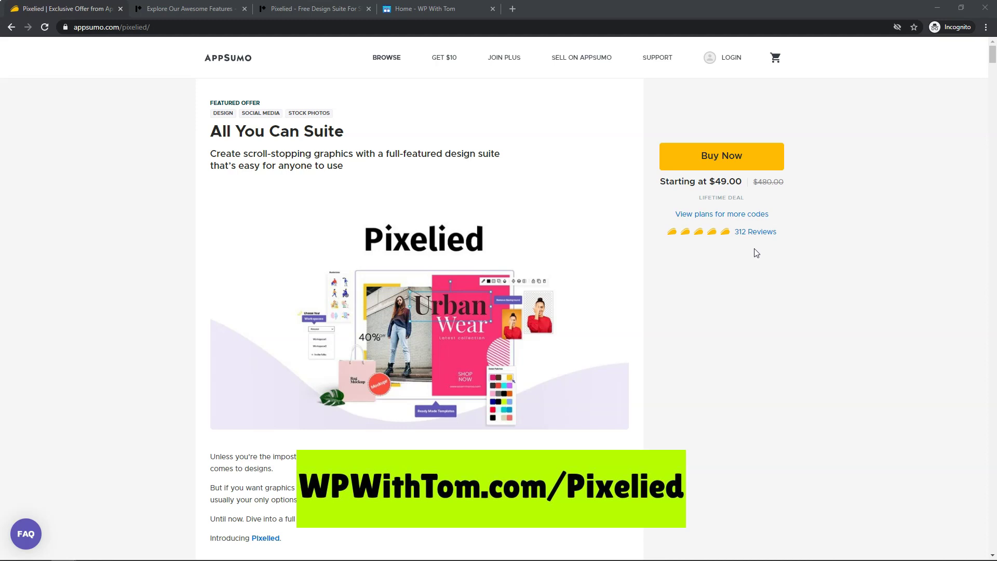
- Scroll down through the currently open page to look over its content
scroll(747, 252, down, 3)
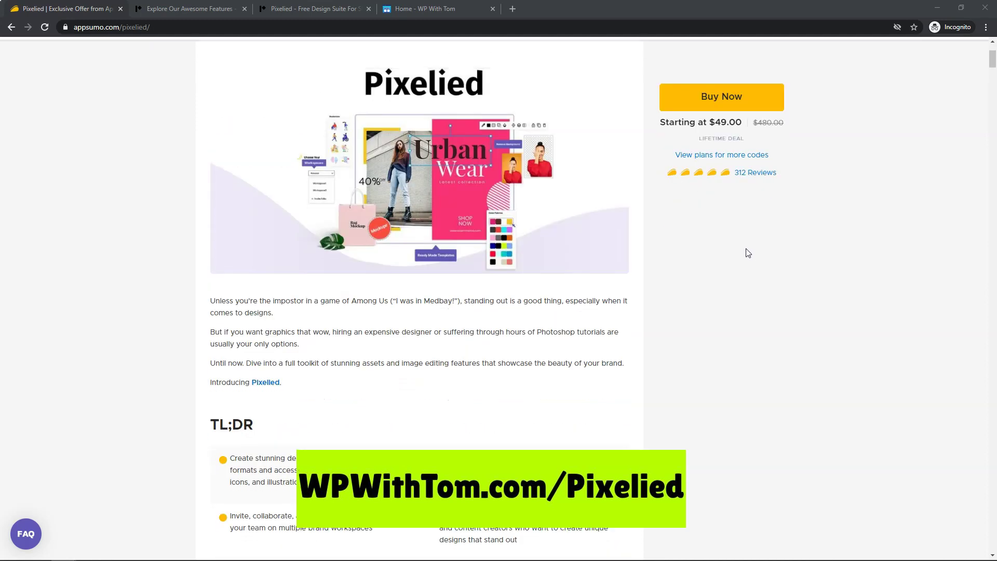
scroll(748, 253, down, 1)
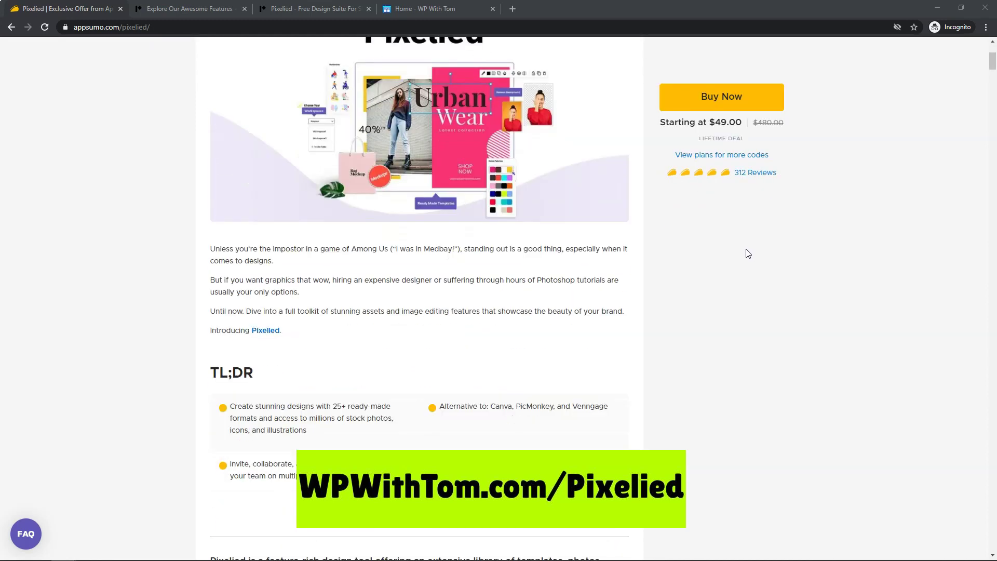
scroll(747, 253, down, 2)
scroll(748, 254, down, 5)
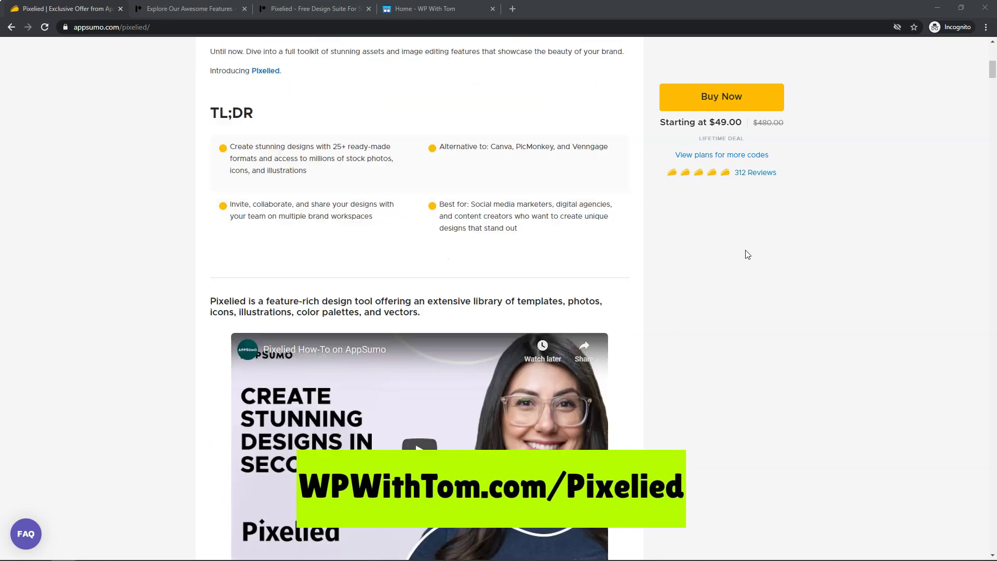
scroll(748, 254, down, 2)
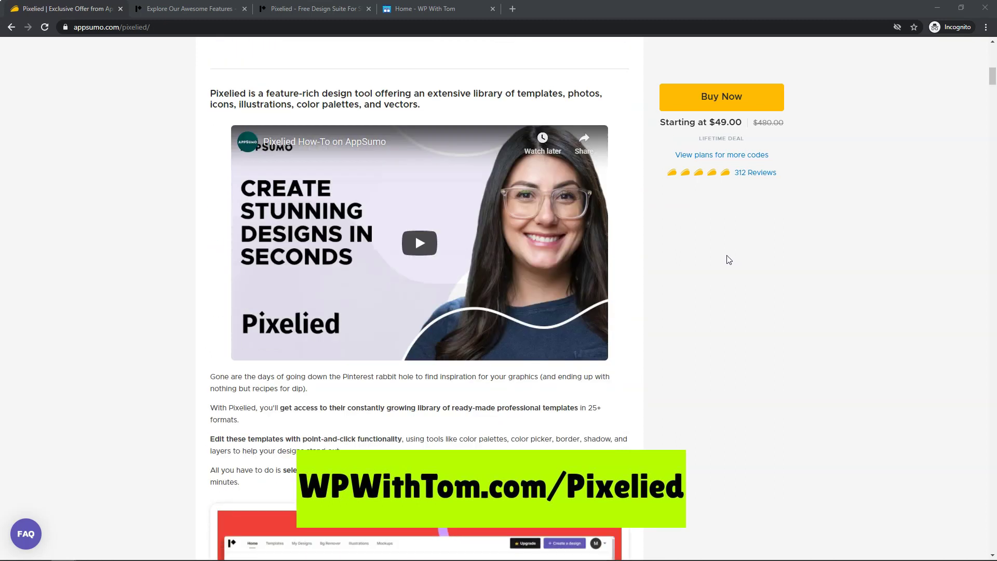
scroll(728, 259, down, 1)
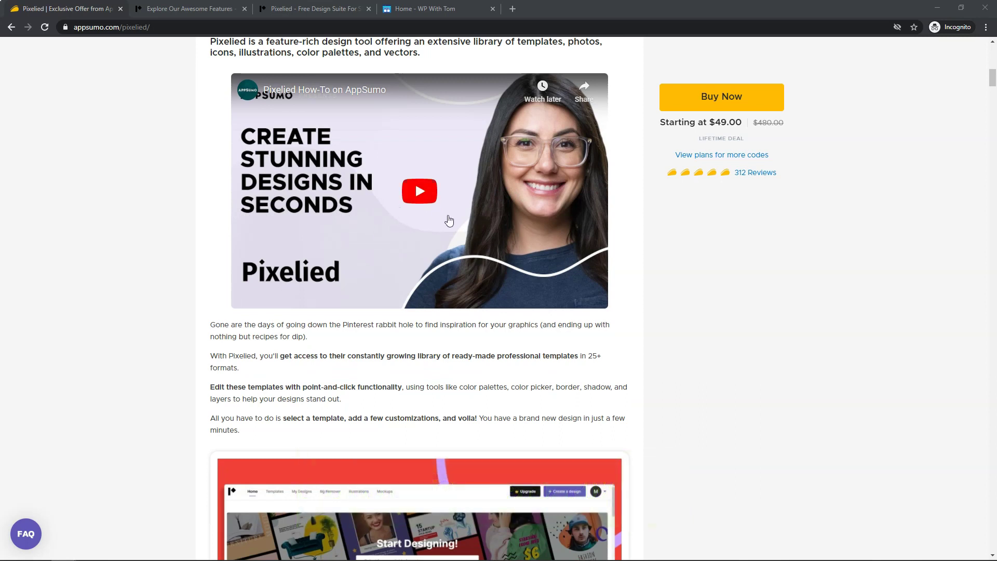
scroll(639, 269, down, 10)
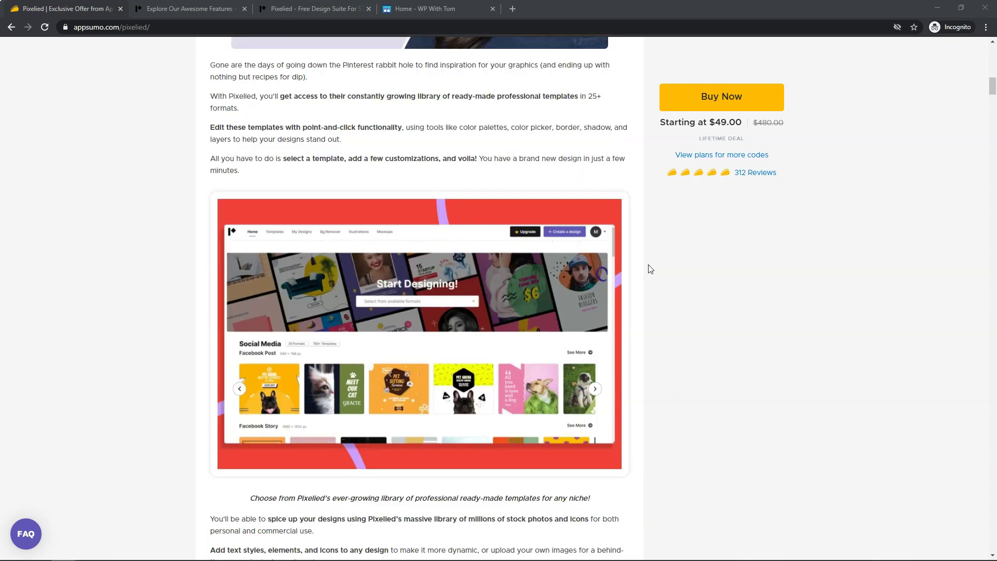
scroll(651, 269, down, 20)
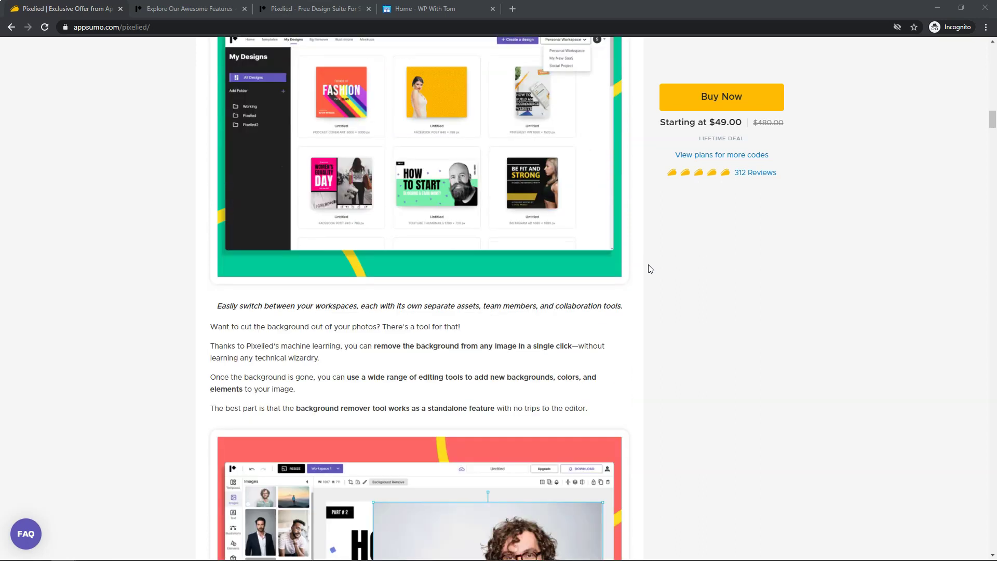
scroll(651, 269, down, 8)
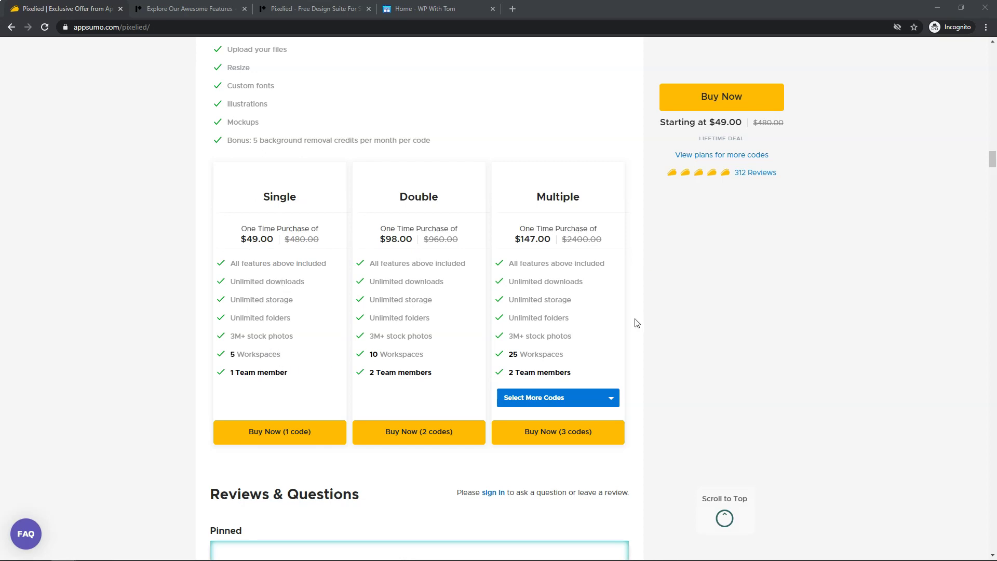
scroll(703, 312, down, 20)
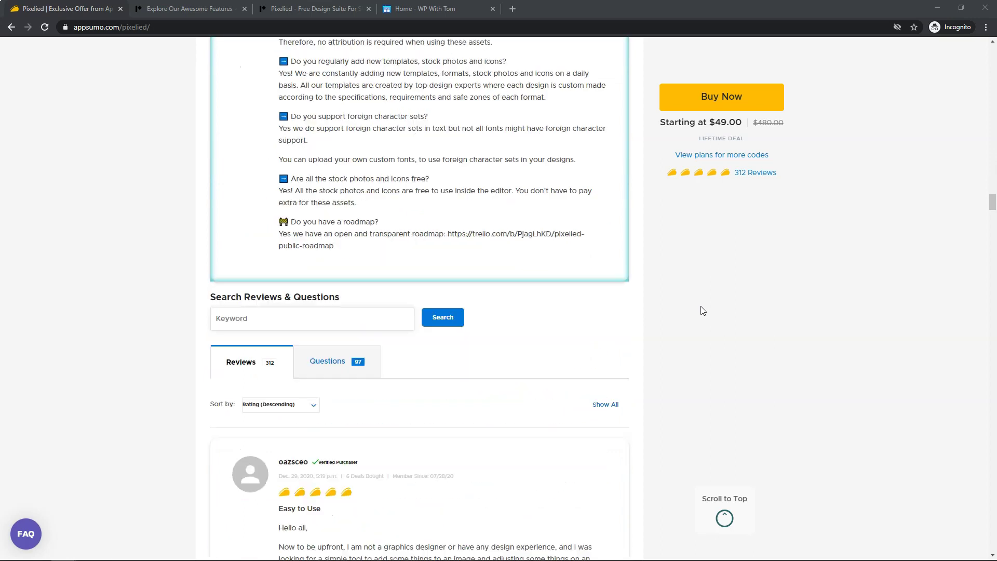
scroll(703, 311, down, 8)
scroll(697, 310, up, 4)
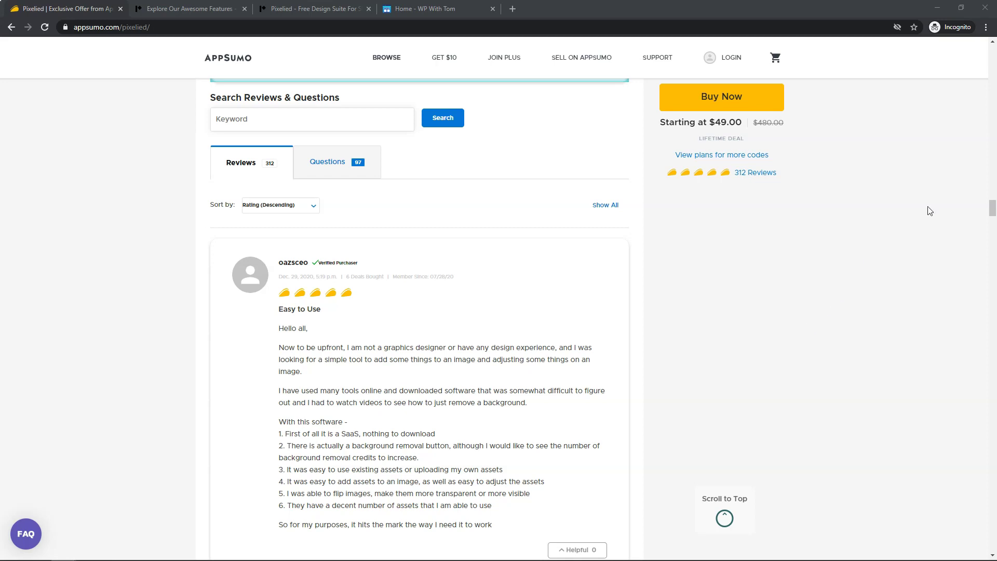
drag(992, 209, 983, 75)
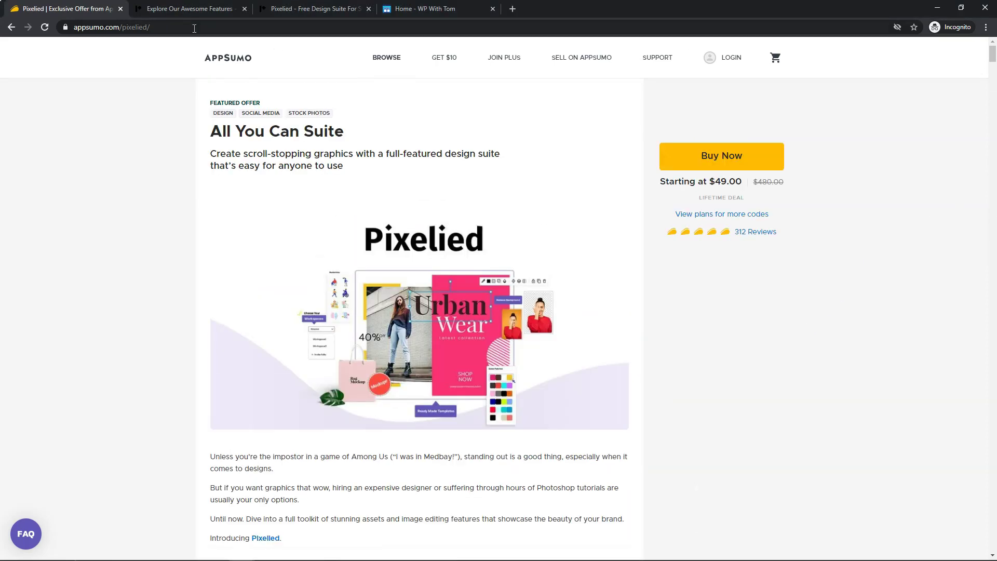
- Browse the 'Explore Our Awesome Features' cards and return to the top
click(188, 6)
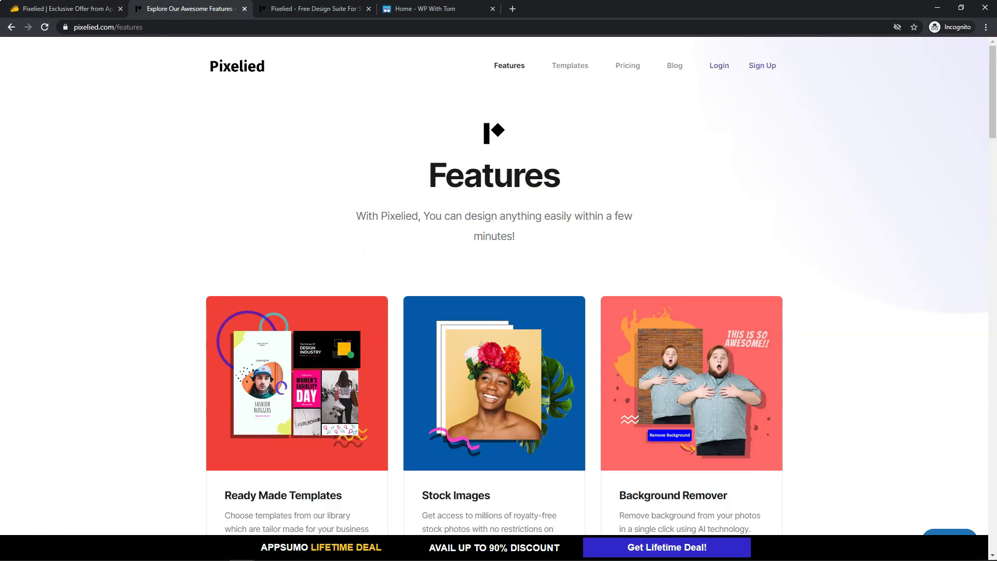
scroll(843, 229, down, 3)
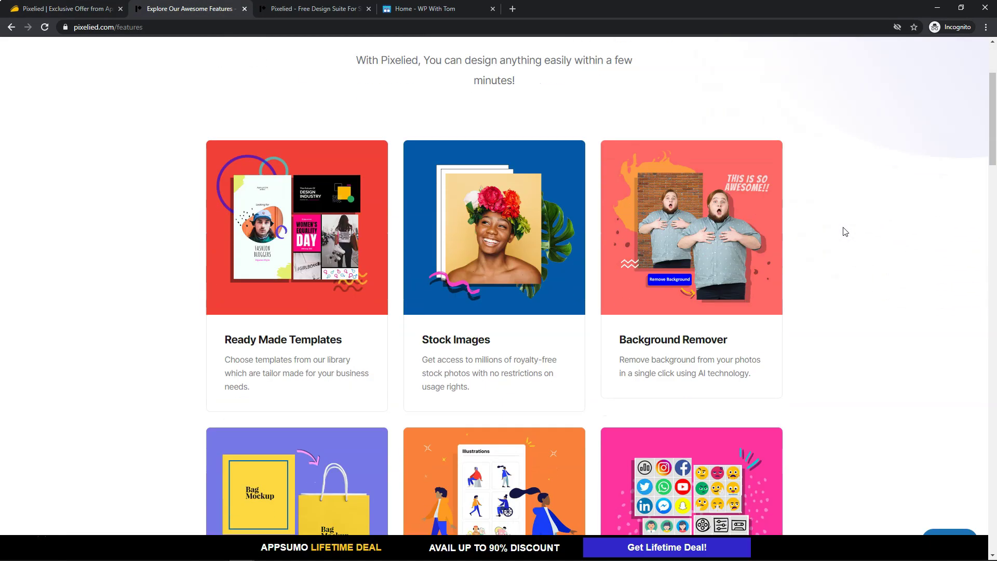
scroll(844, 229, down, 1)
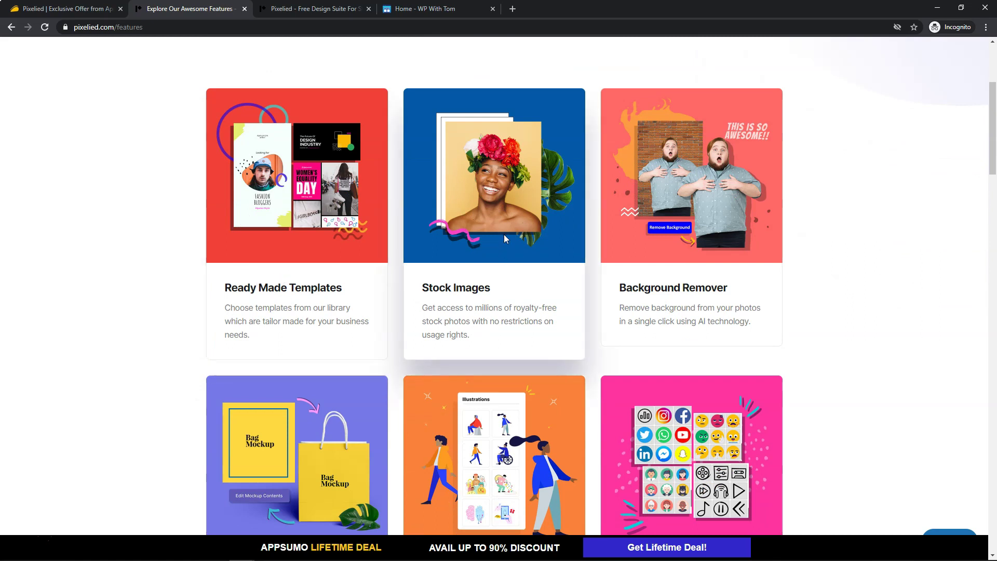
scroll(841, 213, down, 4)
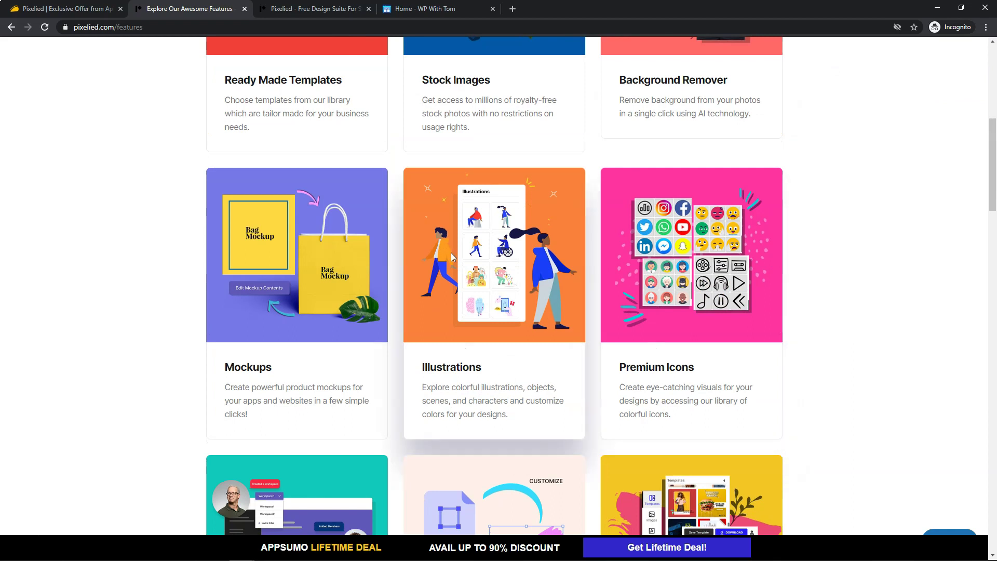
scroll(275, 295, down, 5)
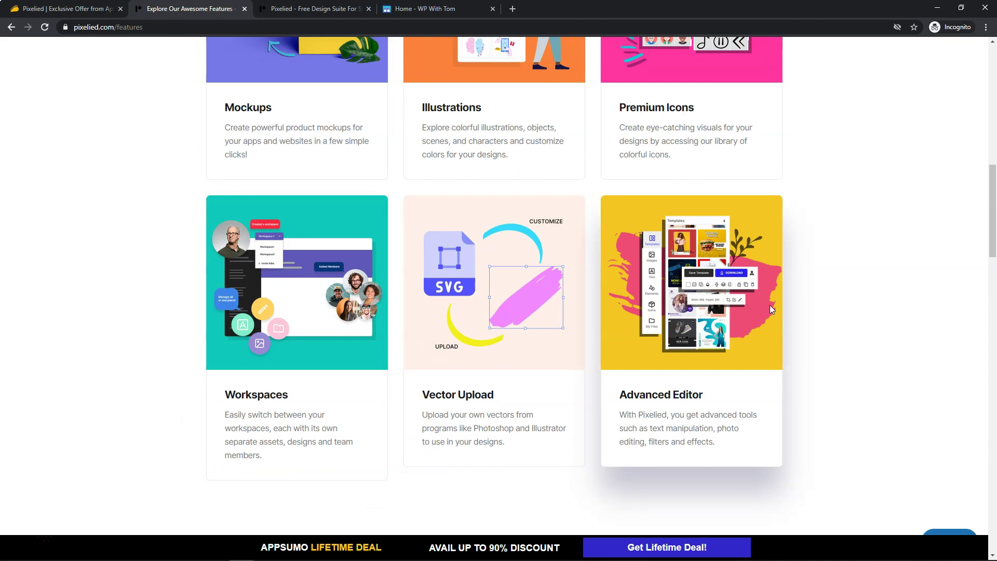
scroll(844, 303, up, 13)
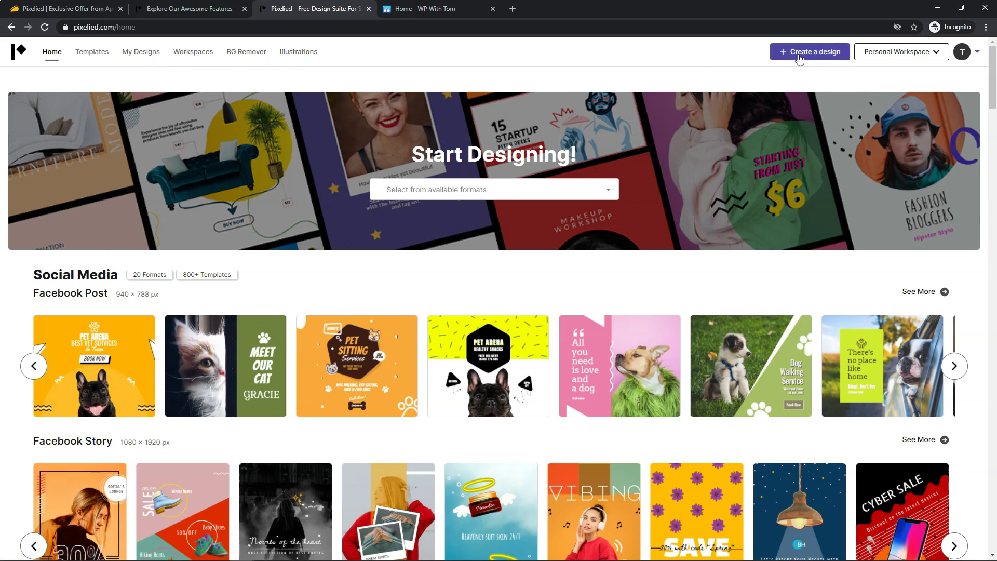
- Open Create a design and look through the available formats list, closing it without choosing
click(800, 58)
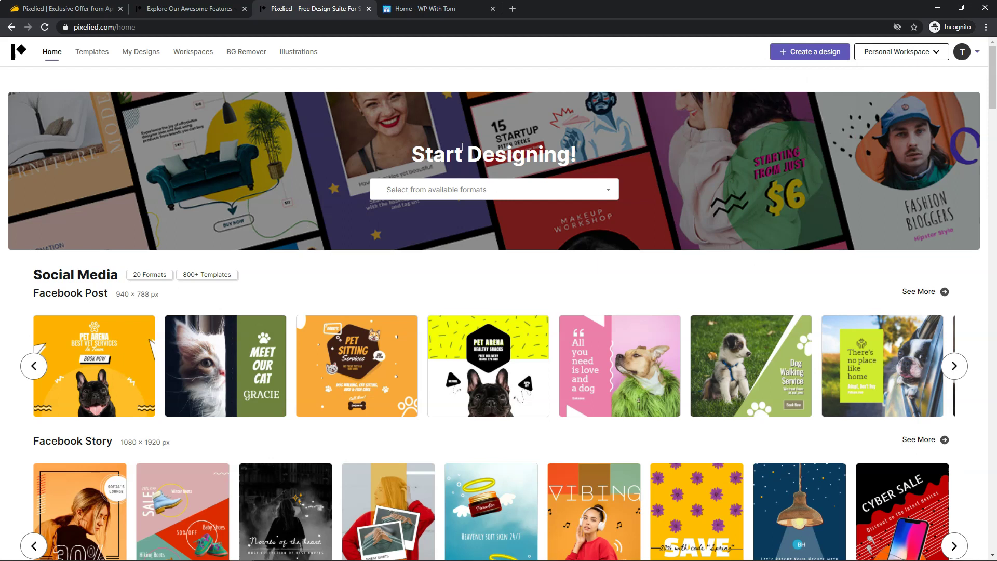
click(609, 196)
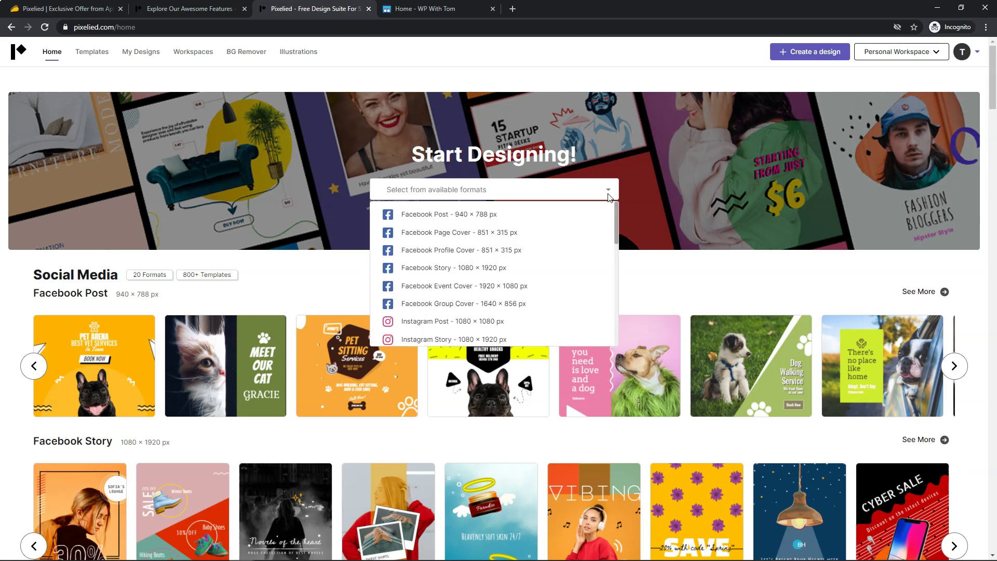
scroll(617, 218, down, 1)
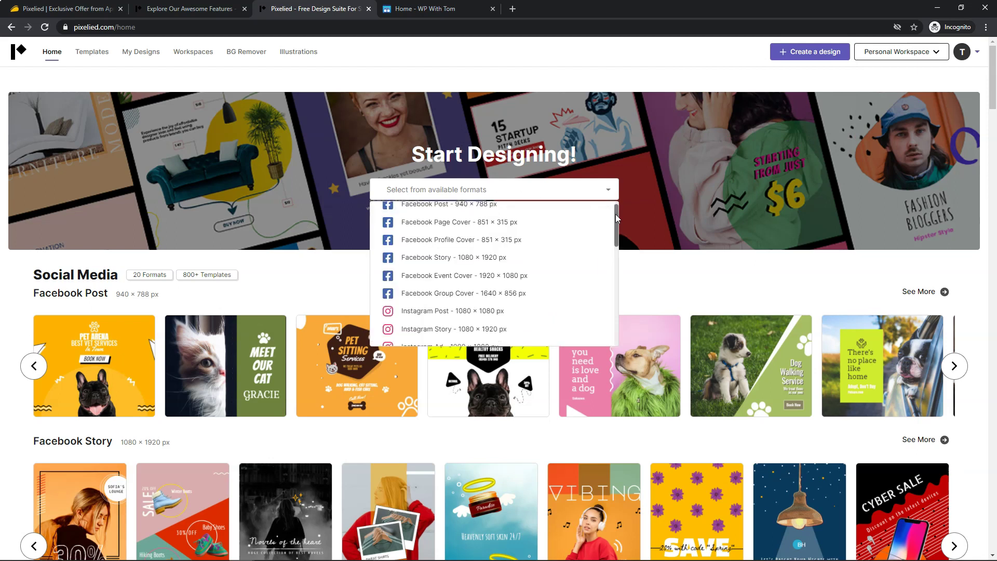
drag(617, 219, 618, 275)
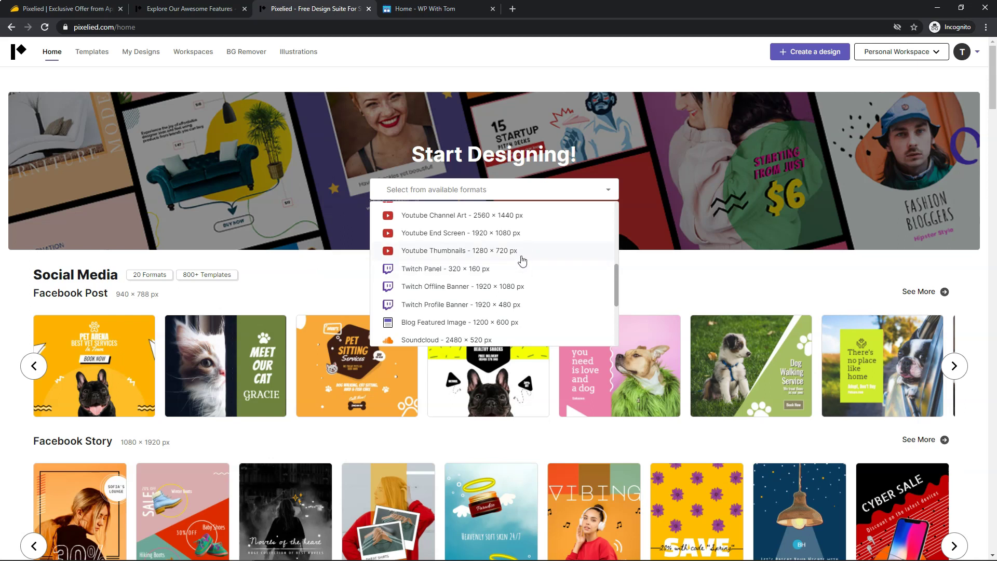
scroll(519, 257, down, 2)
scroll(465, 259, down, 1)
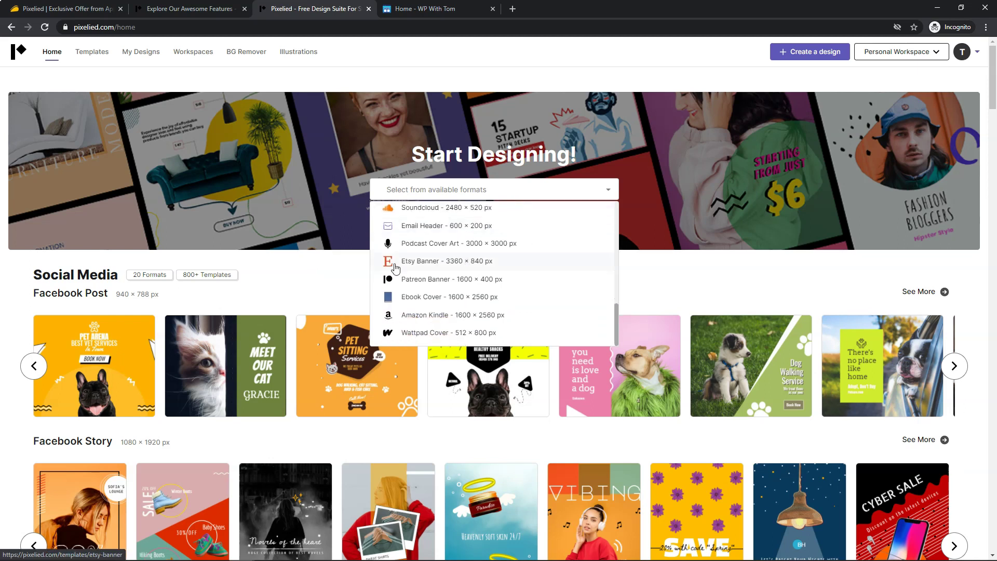
click(312, 285)
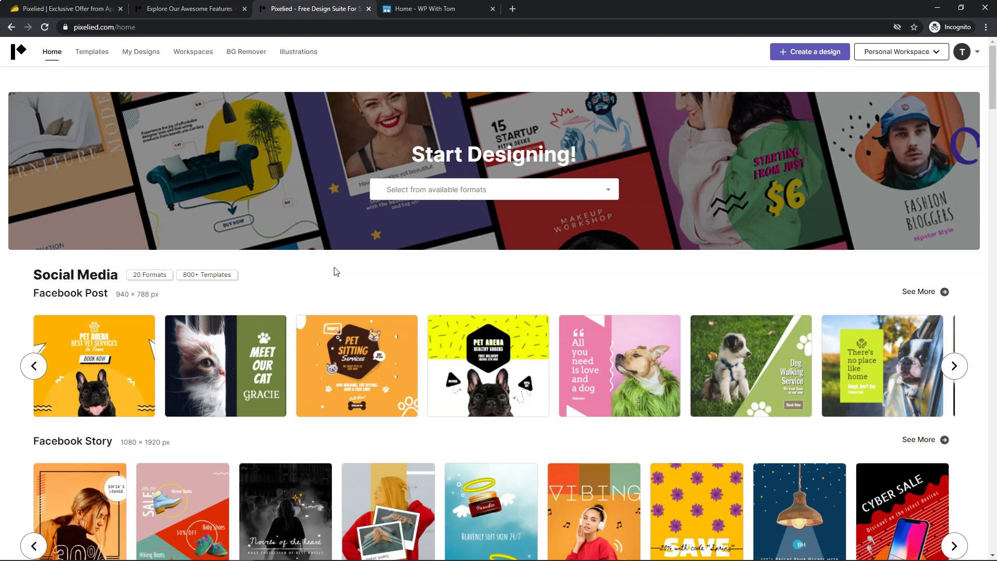
- Browse the home template rows, then reopen the formats list down to the YouTube sizes
scroll(427, 276, down, 4)
scroll(427, 274, down, 8)
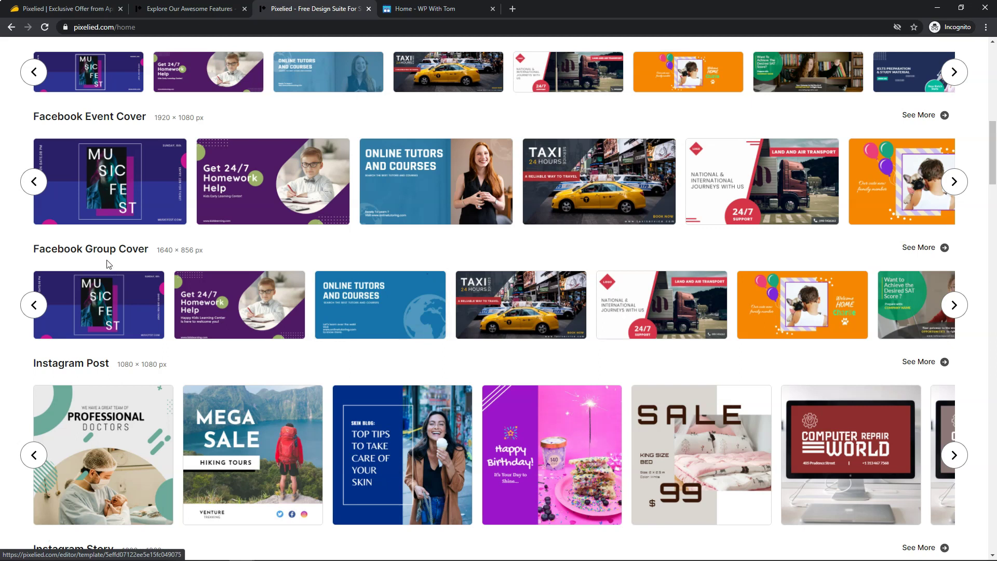
scroll(318, 262, down, 2)
scroll(317, 262, down, 3)
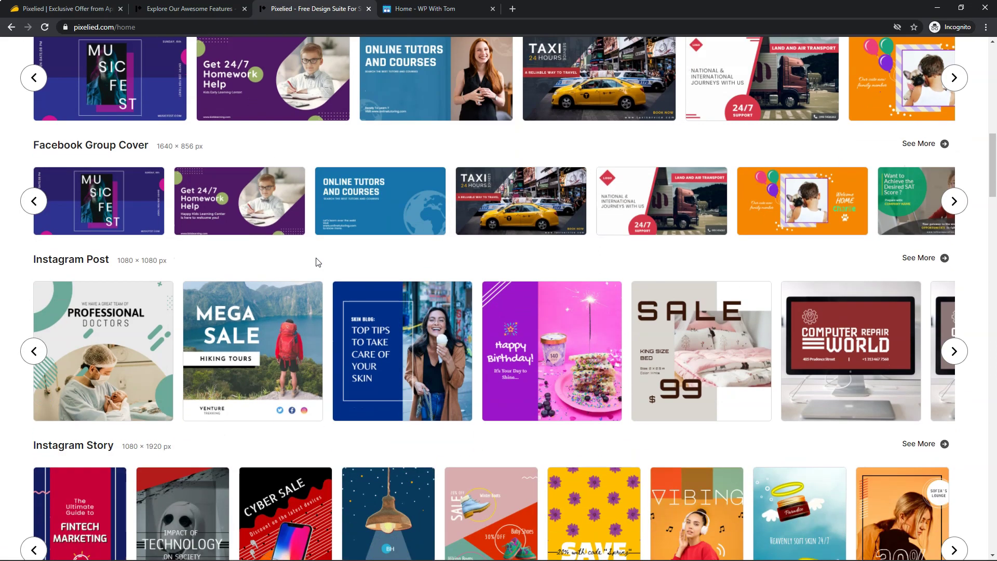
scroll(317, 262, down, 3)
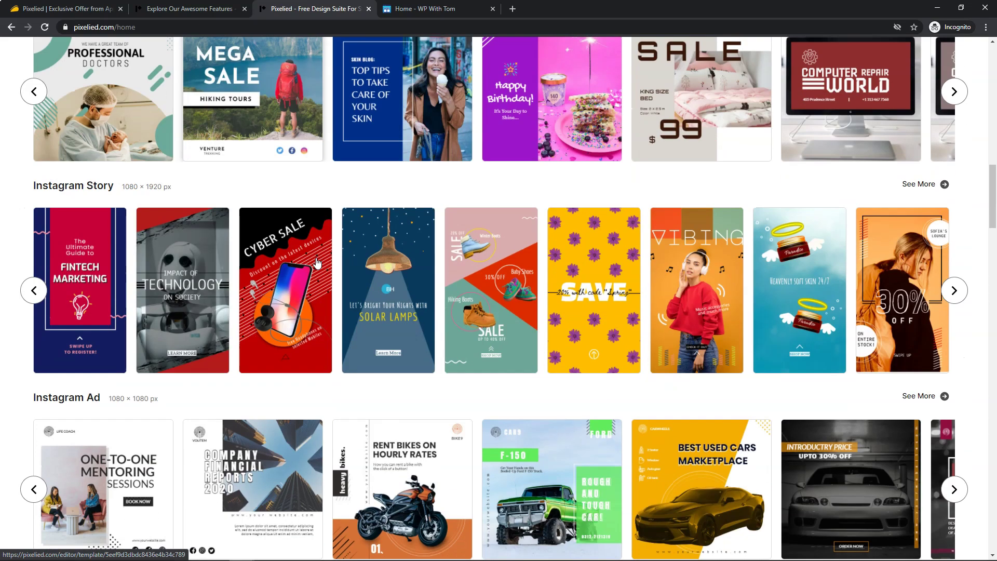
scroll(332, 254, down, 8)
scroll(347, 248, up, 20)
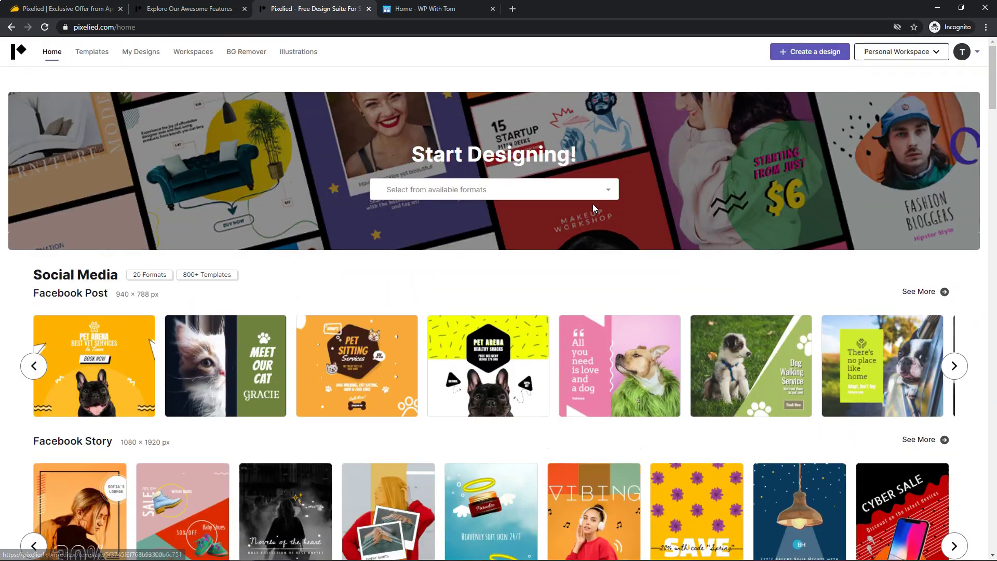
click(610, 190)
scroll(534, 251, down, 3)
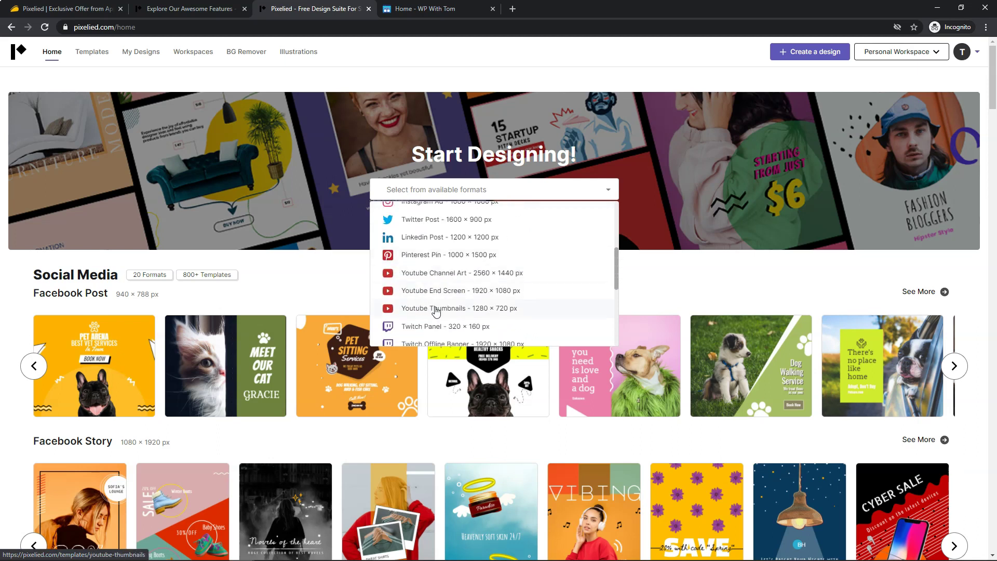
- Browse the Youtube Thumbnails 1280 × 720 templates and open 'What is Web Hosting'
click(435, 309)
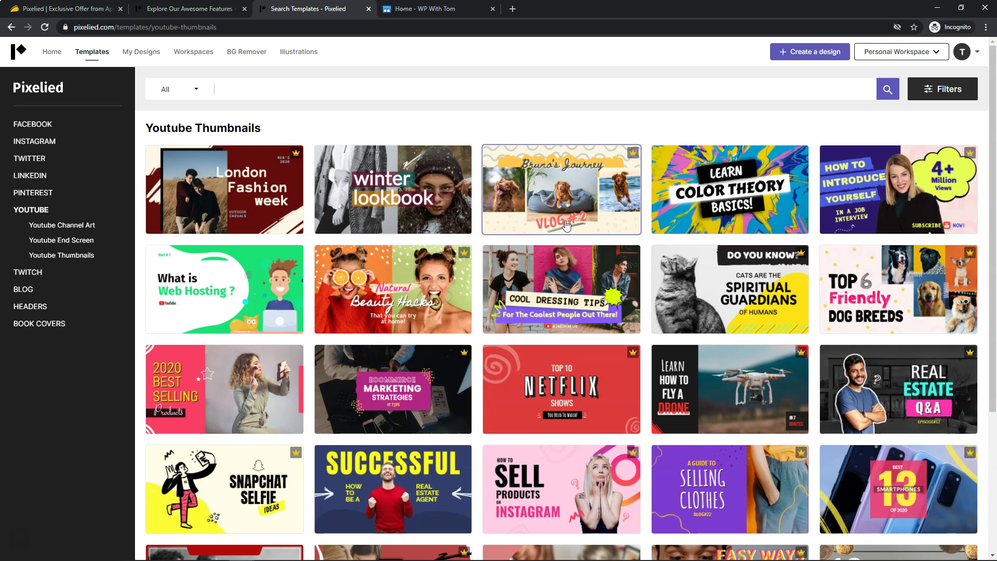
scroll(471, 260, down, 6)
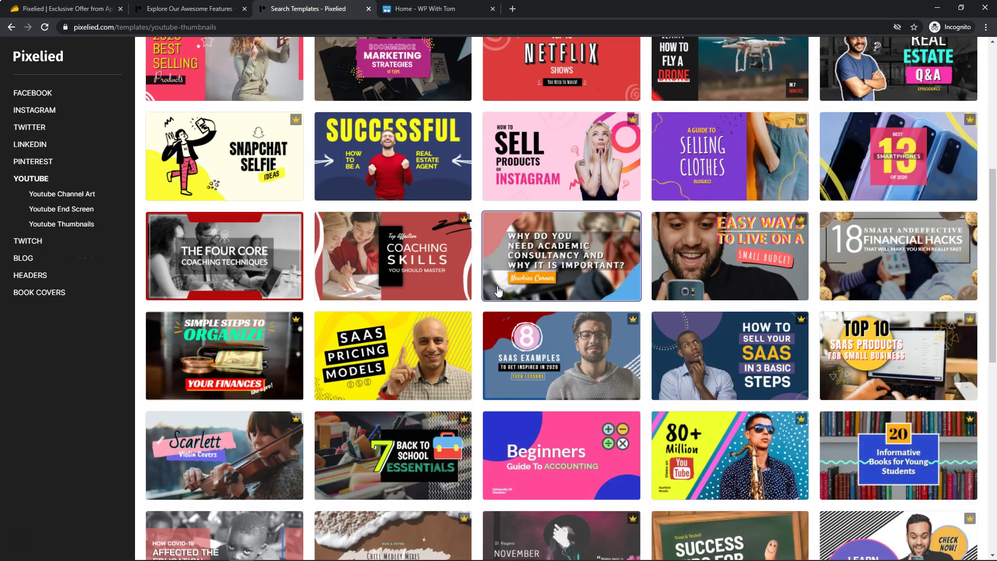
scroll(499, 290, down, 3)
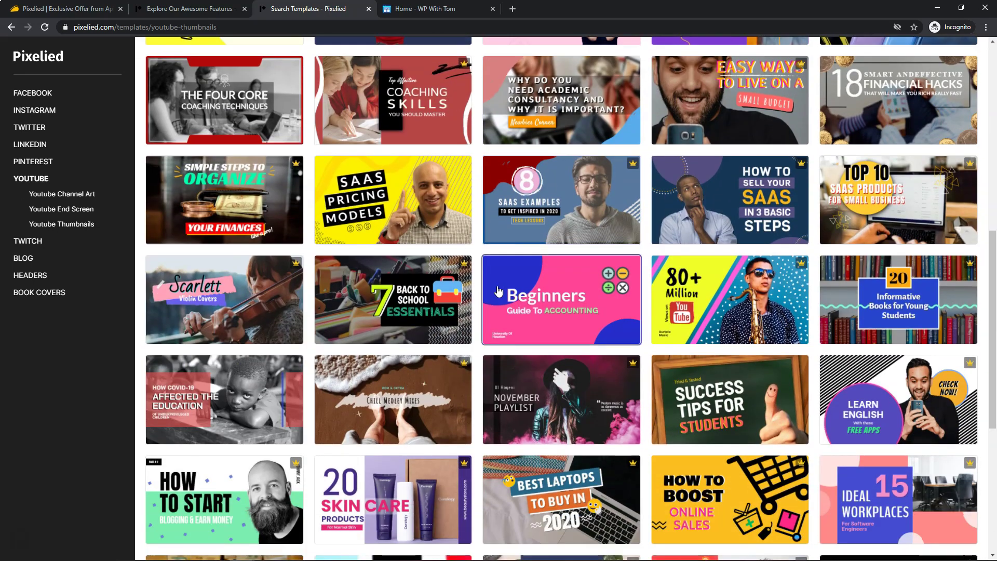
scroll(499, 291, down, 2)
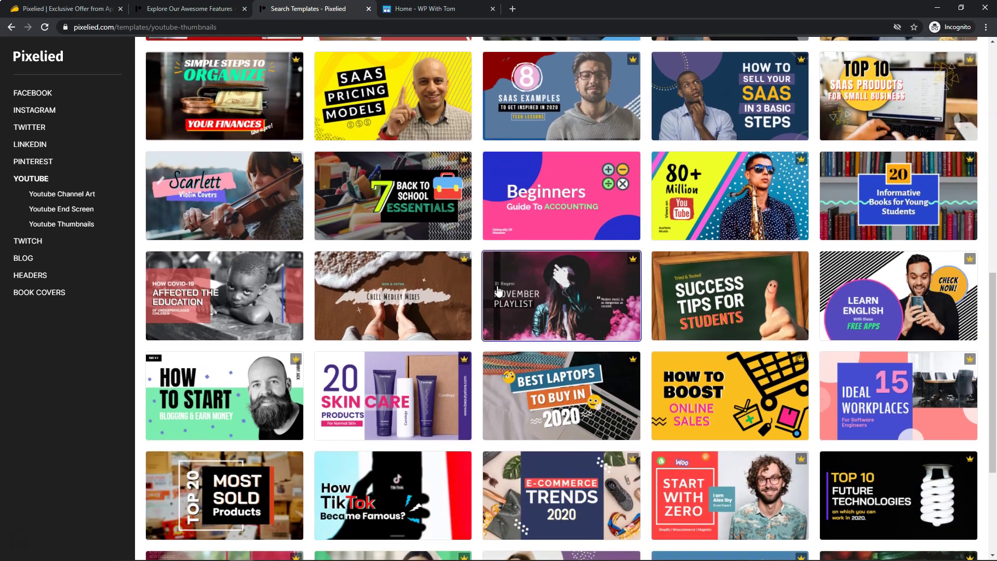
scroll(499, 290, down, 5)
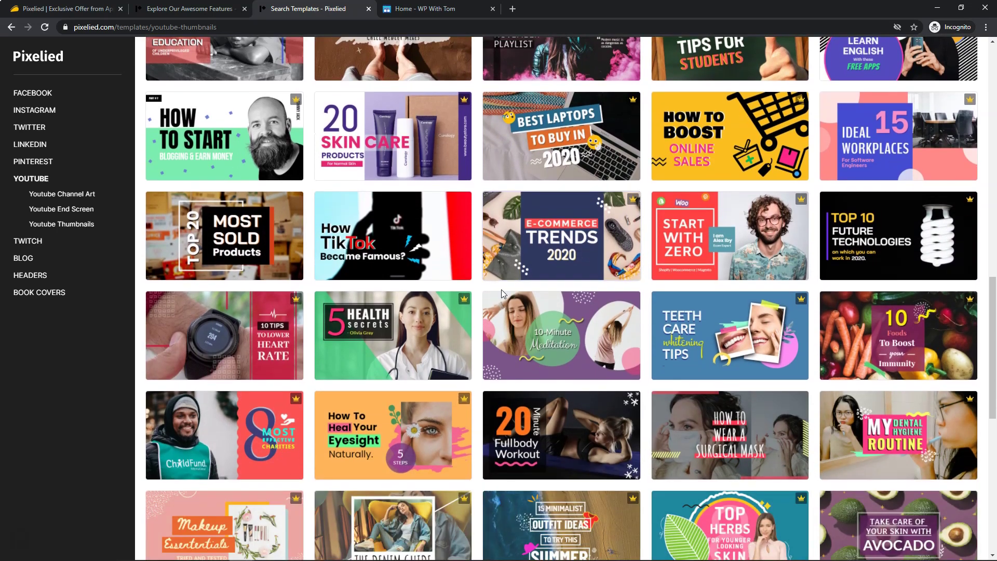
scroll(502, 293, down, 8)
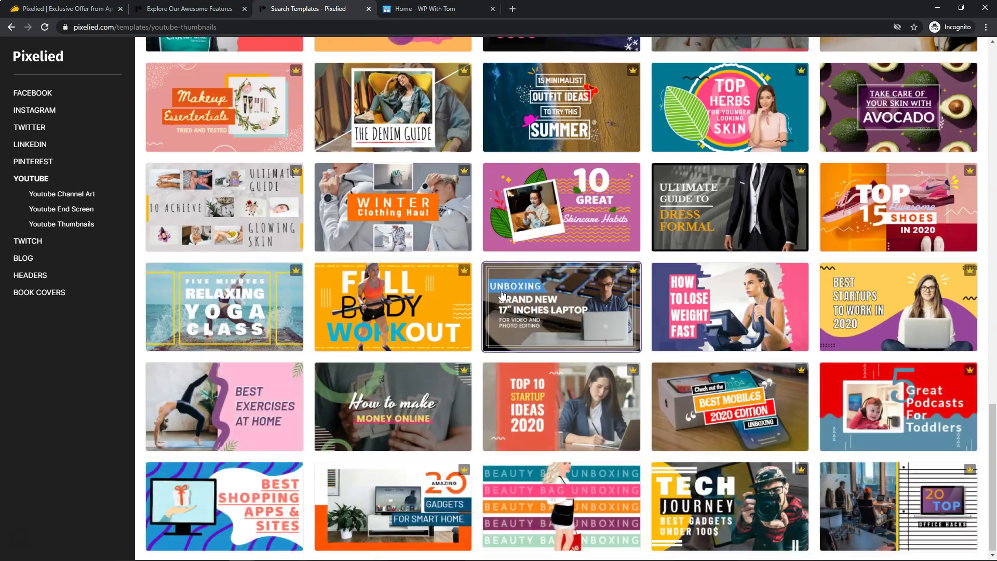
scroll(501, 295, up, 20)
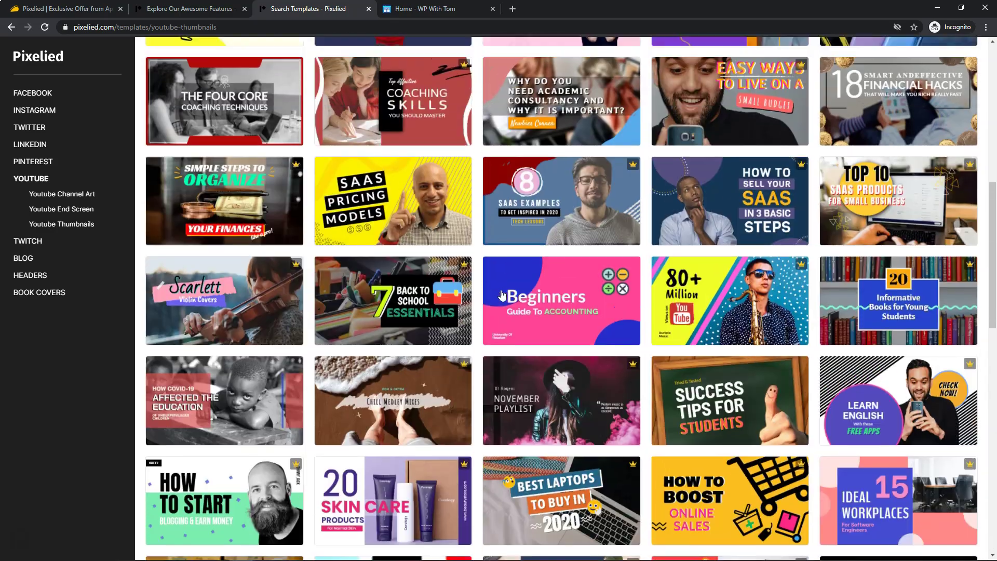
scroll(502, 294, up, 3)
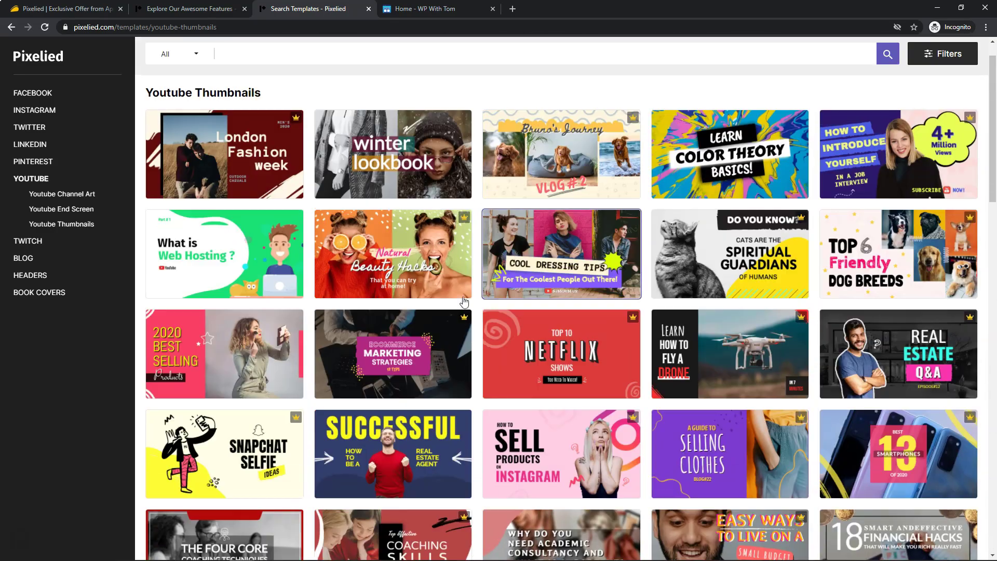
click(237, 262)
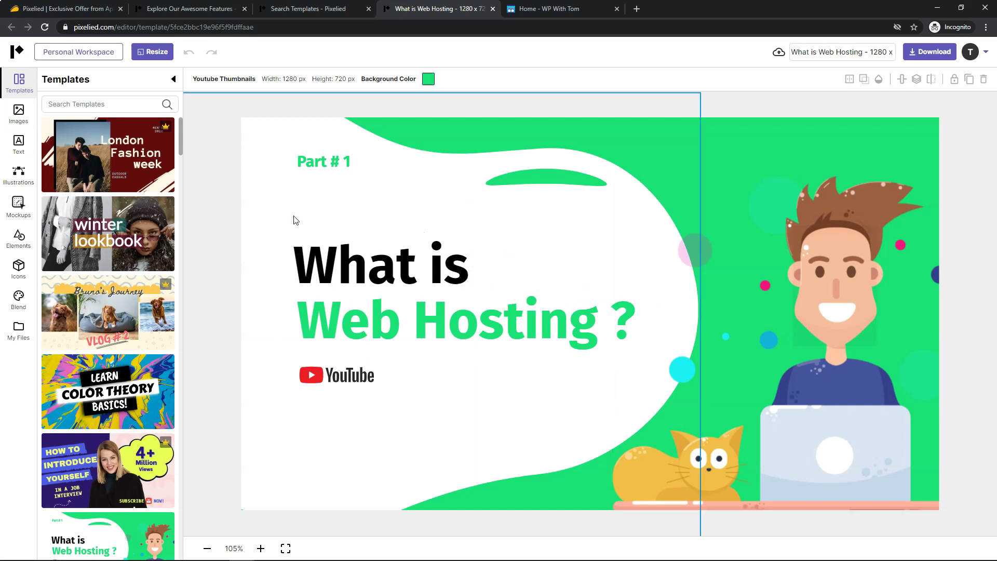
- Show the Images library, check the Pixabay photos, then return to Unsplash
click(20, 119)
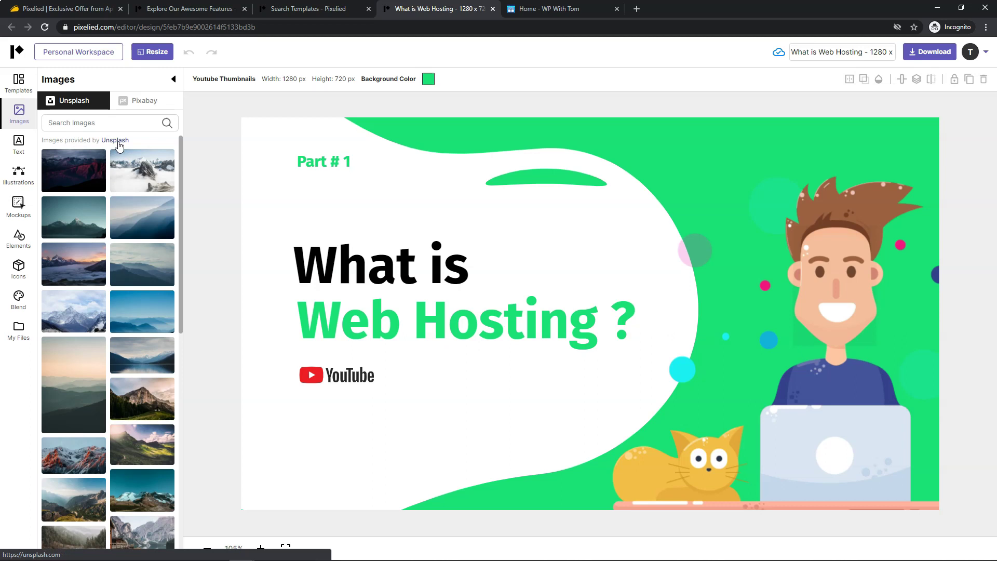
click(146, 104)
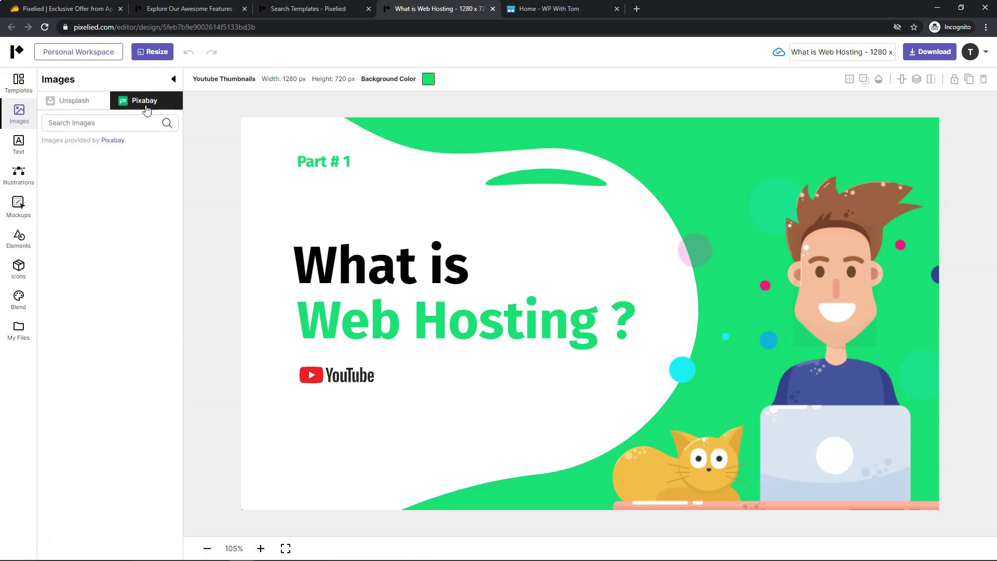
click(74, 101)
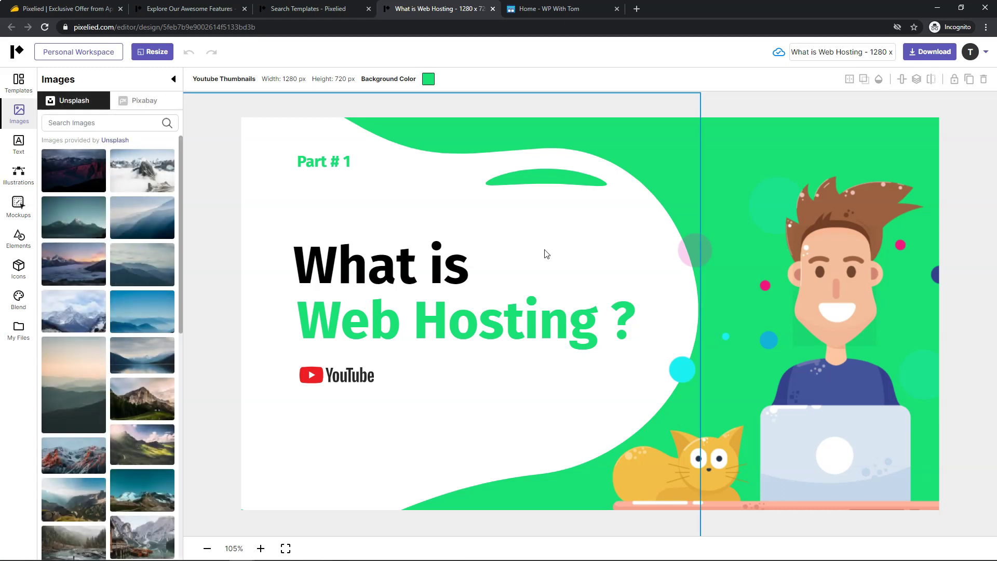
click(71, 168)
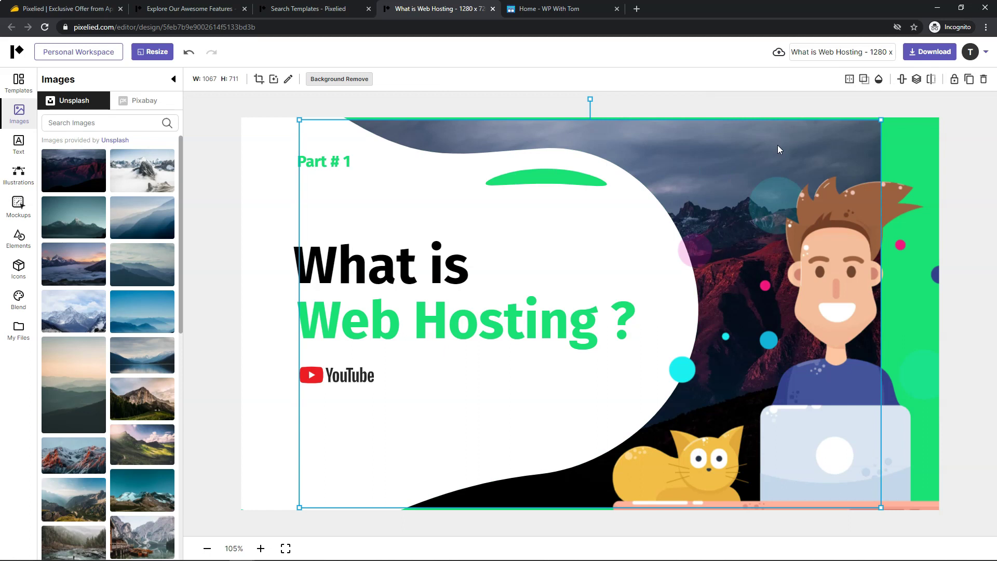
click(917, 79)
click(921, 98)
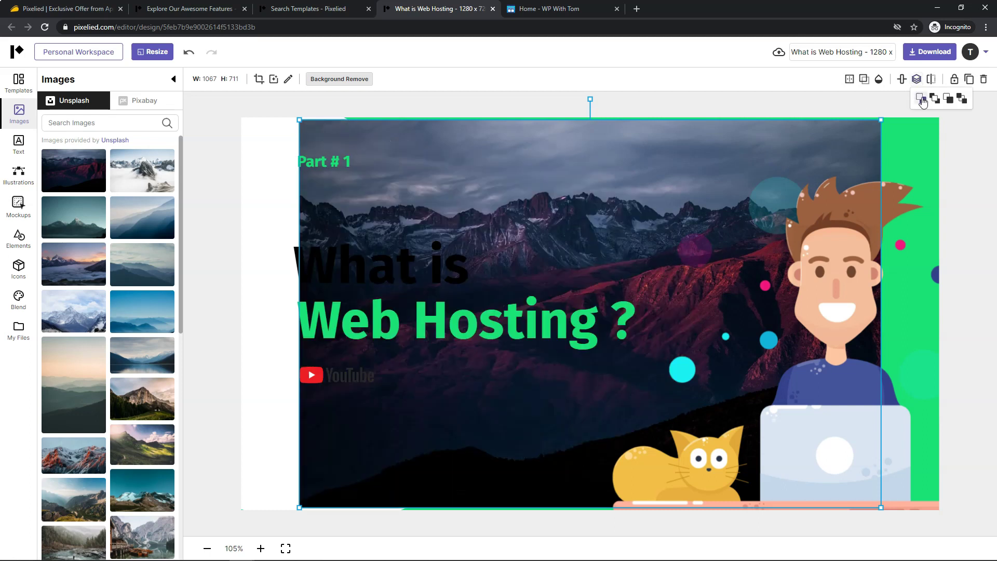
click(922, 99)
click(922, 99)
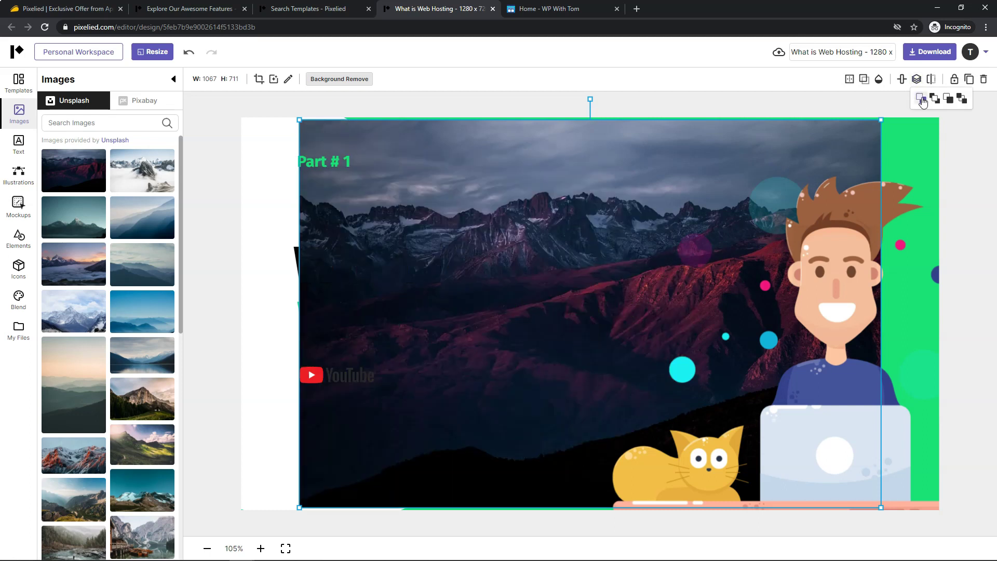
click(922, 98)
click(922, 99)
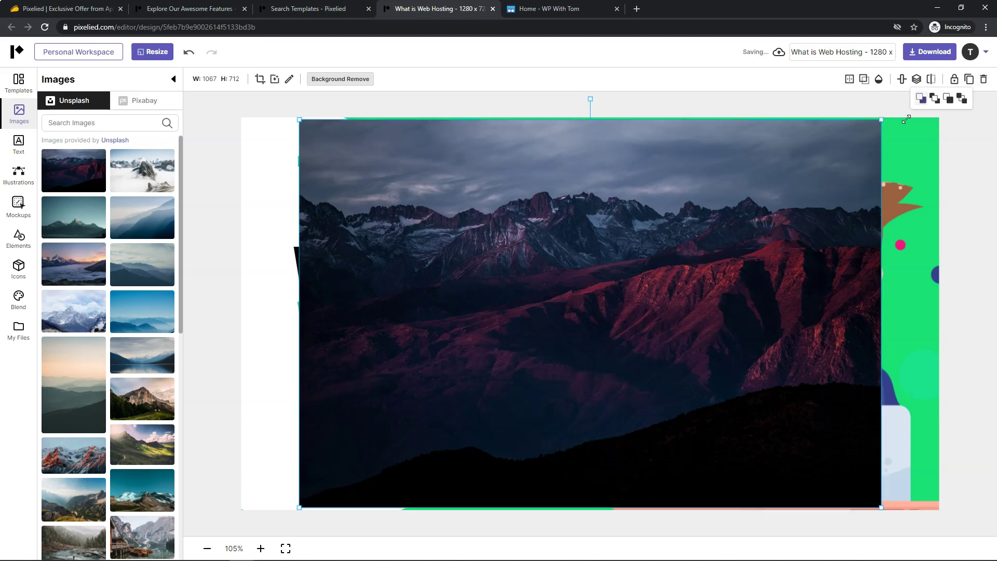
drag(881, 119, 989, 84)
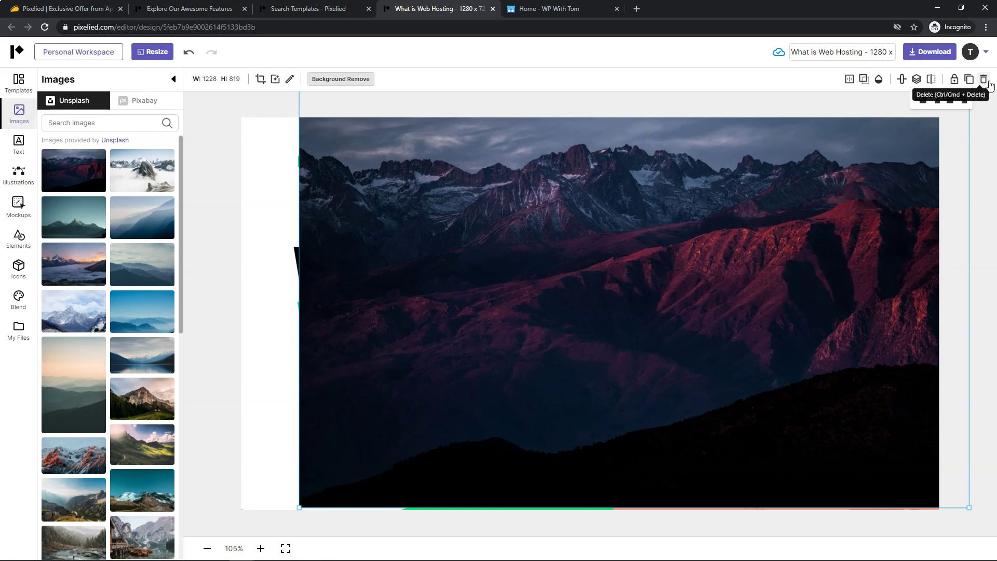
drag(768, 118, 663, 149)
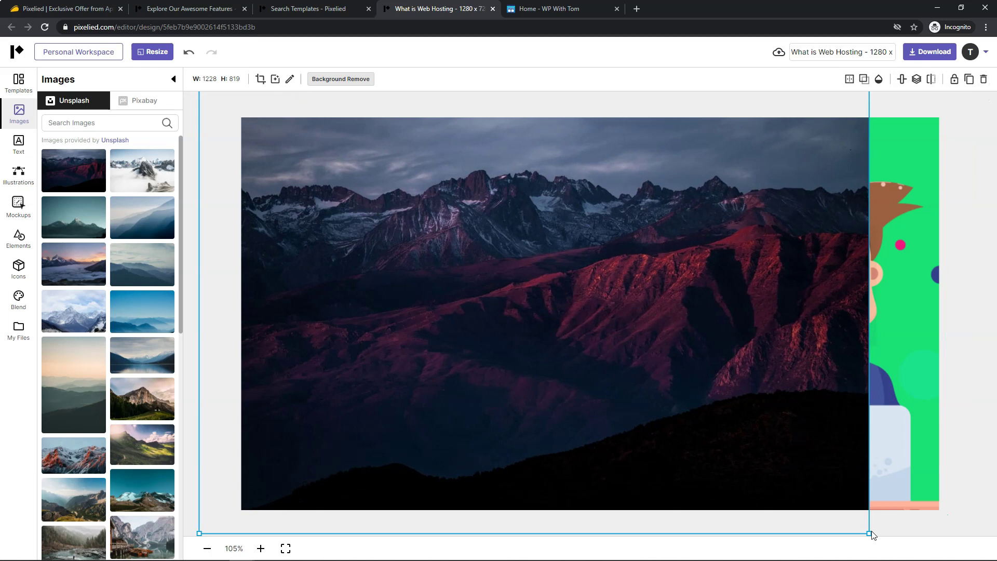
drag(869, 534, 962, 558)
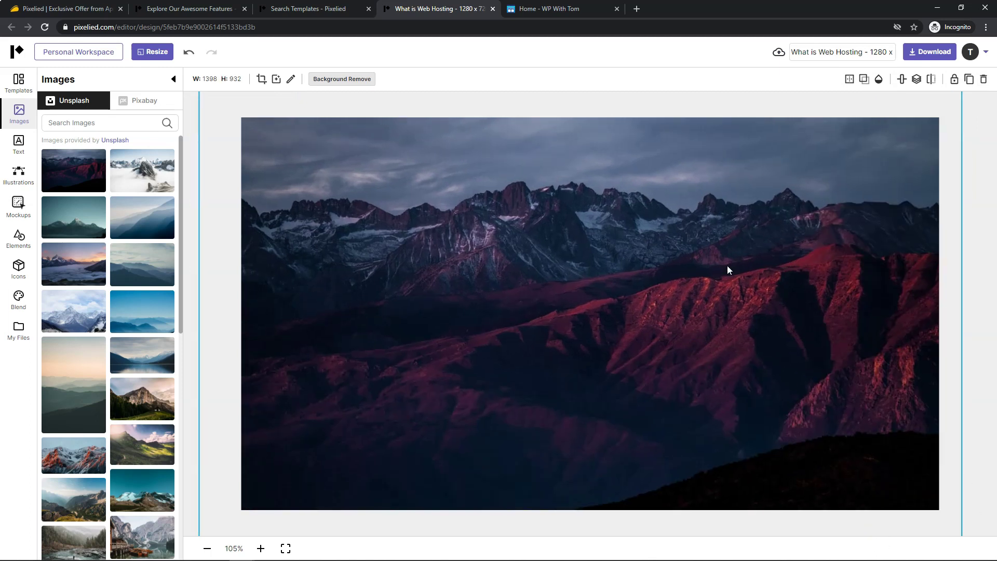
click(983, 80)
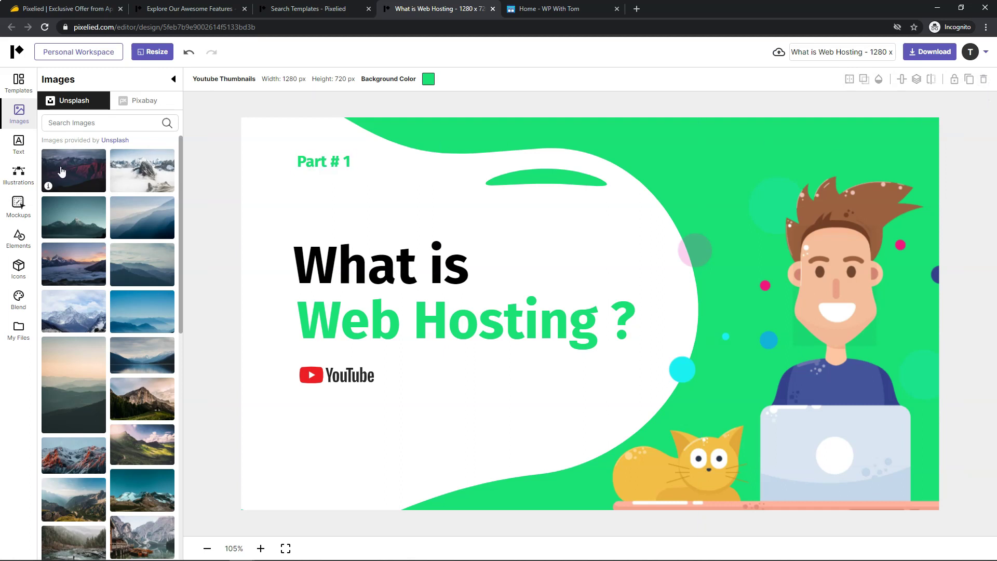
- Browse the Text library of headline and text styles
click(19, 144)
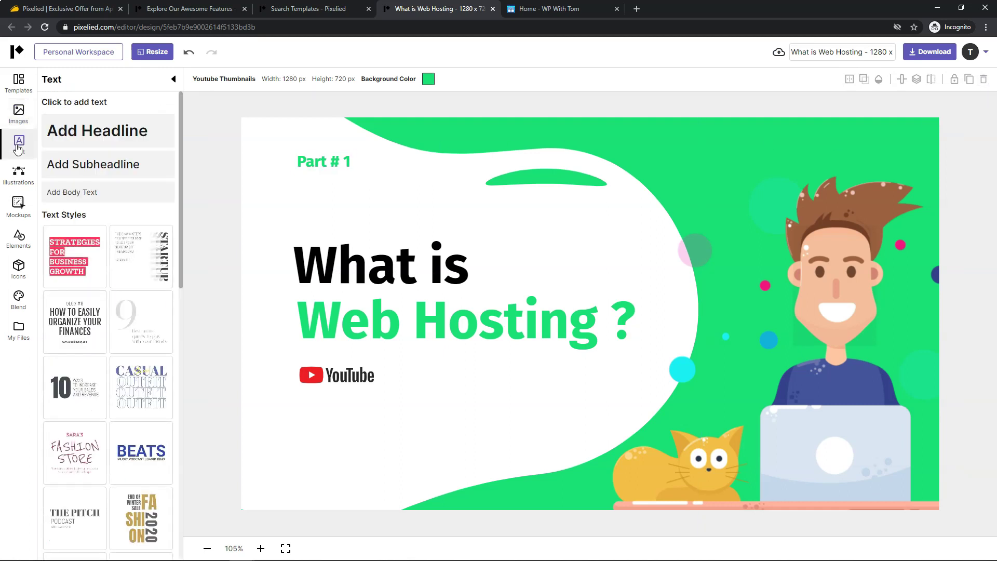
scroll(88, 291, down, 9)
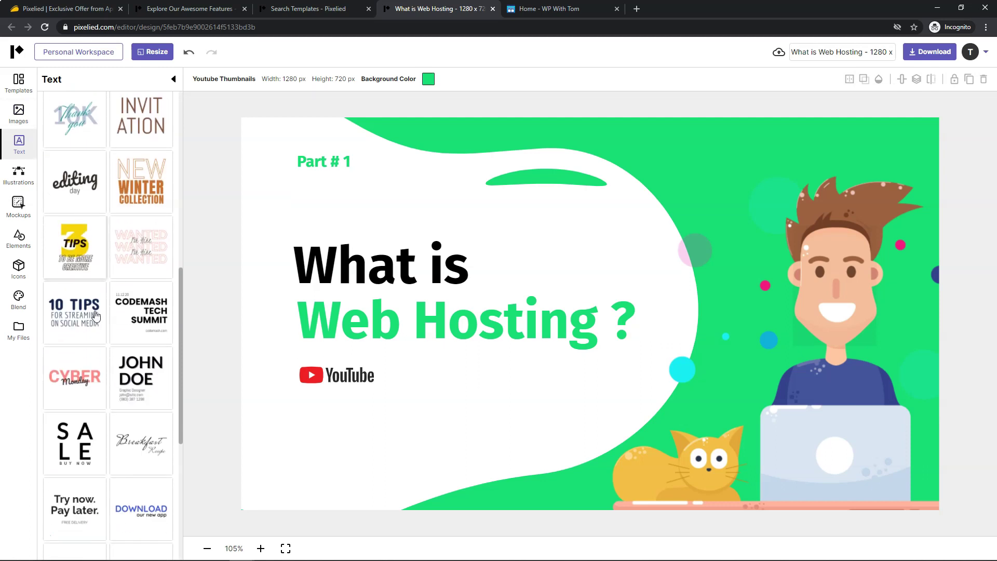
scroll(102, 333, down, 3)
scroll(112, 360, up, 3)
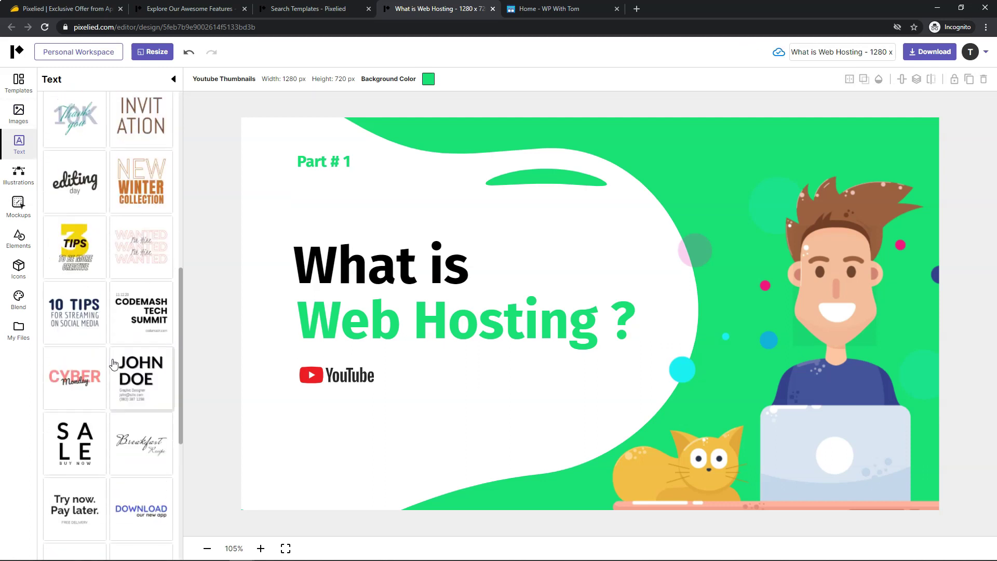
scroll(114, 364, down, 4)
scroll(175, 129, up, 13)
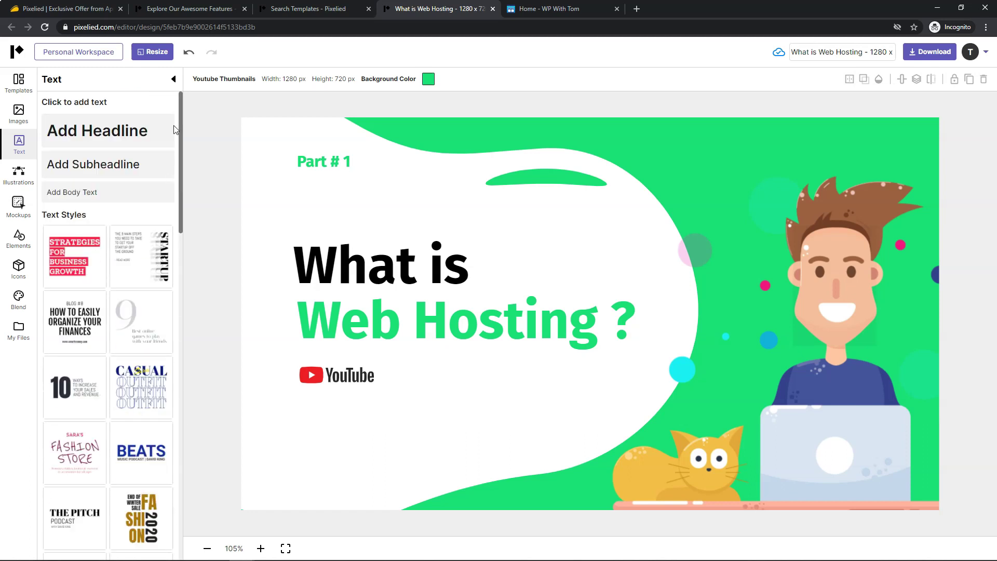
- Browse the Illustrations library
click(20, 173)
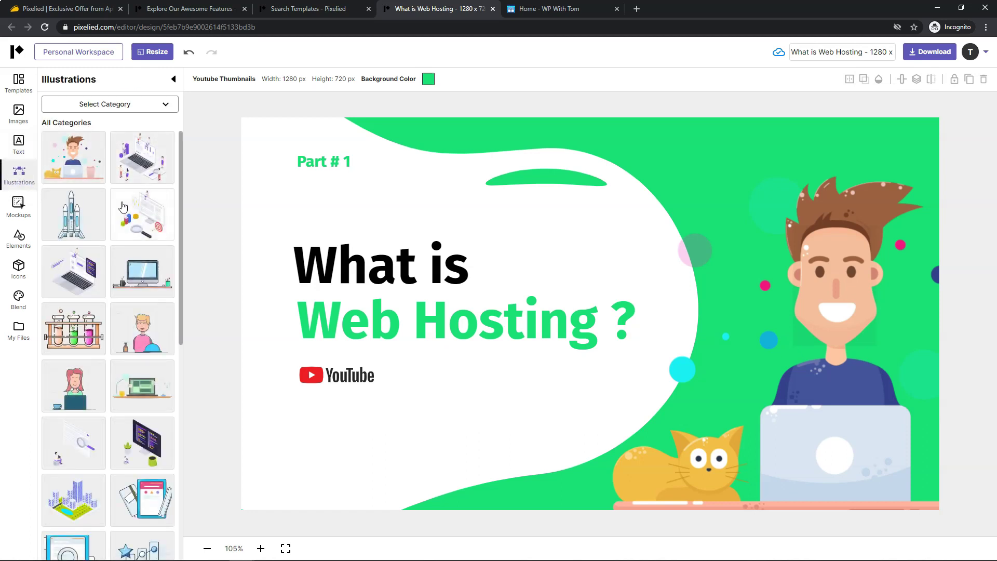
scroll(123, 208, down, 10)
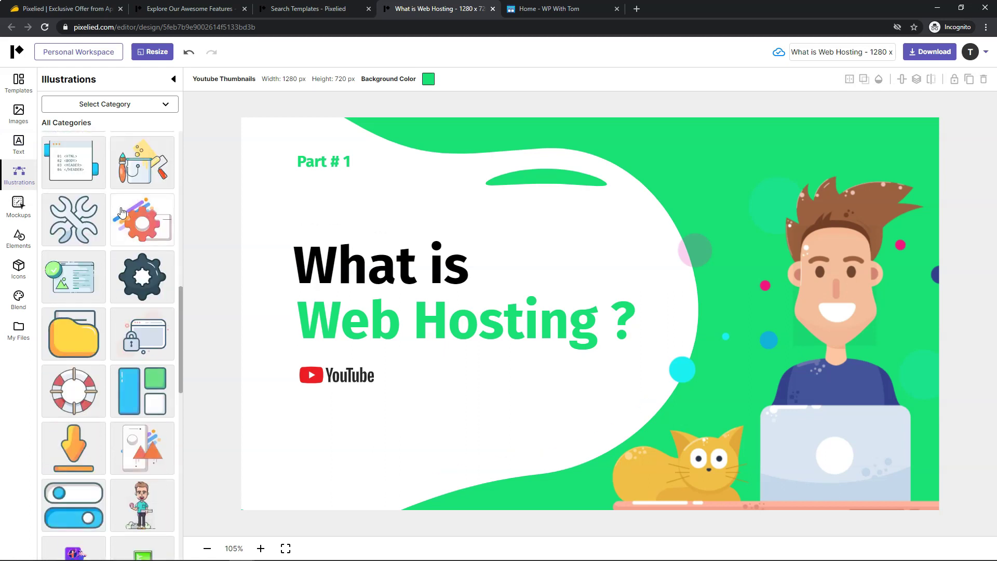
scroll(121, 211, up, 8)
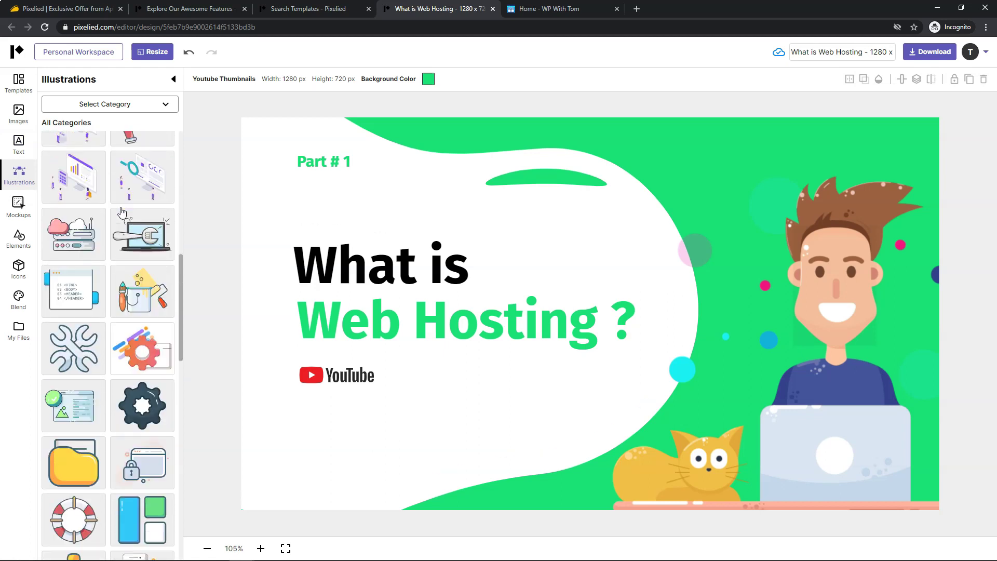
- Browse the device Mockups library of desktop, MacBook, tablet and smartphone templates
click(19, 205)
scroll(107, 247, down, 5)
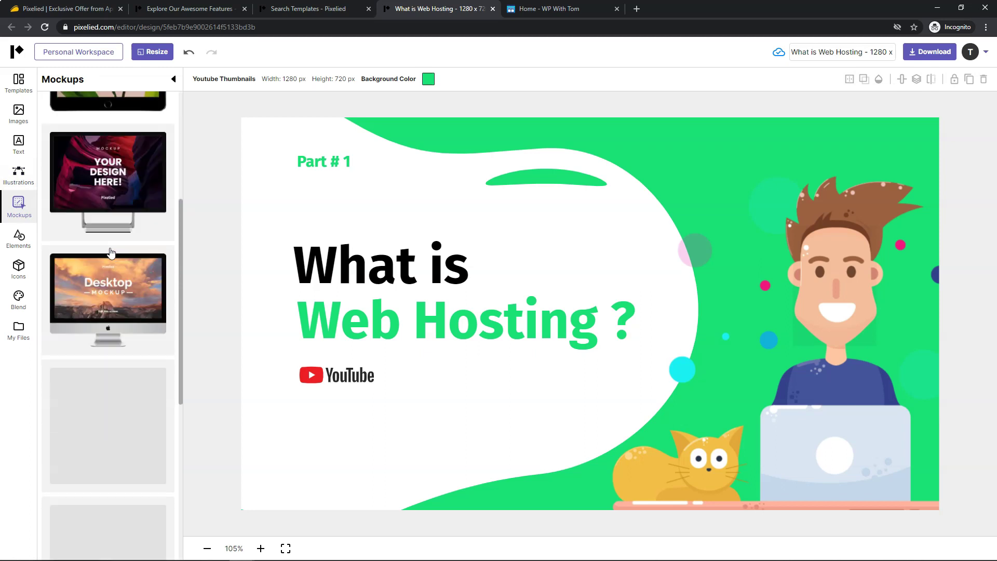
scroll(111, 253, down, 5)
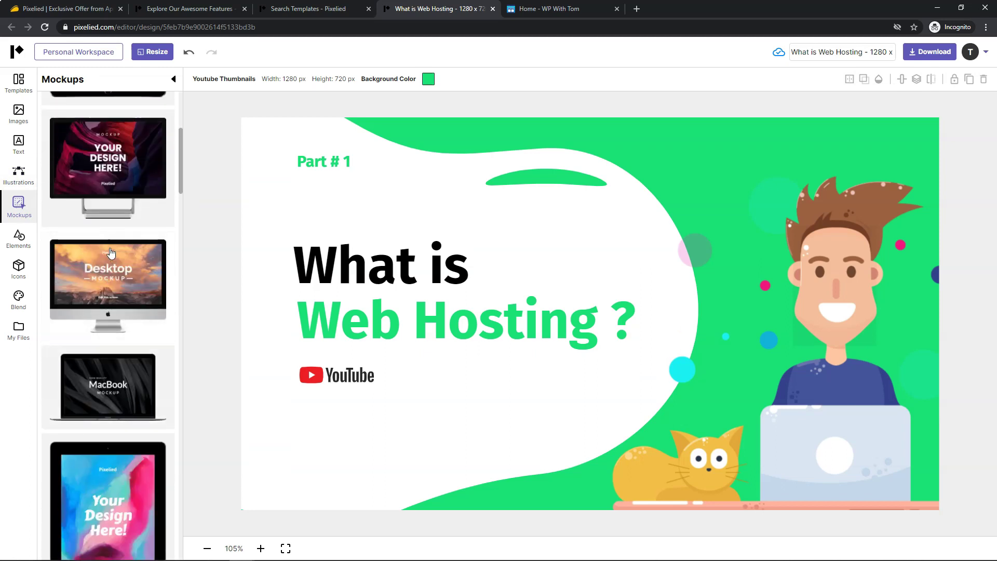
scroll(111, 253, down, 8)
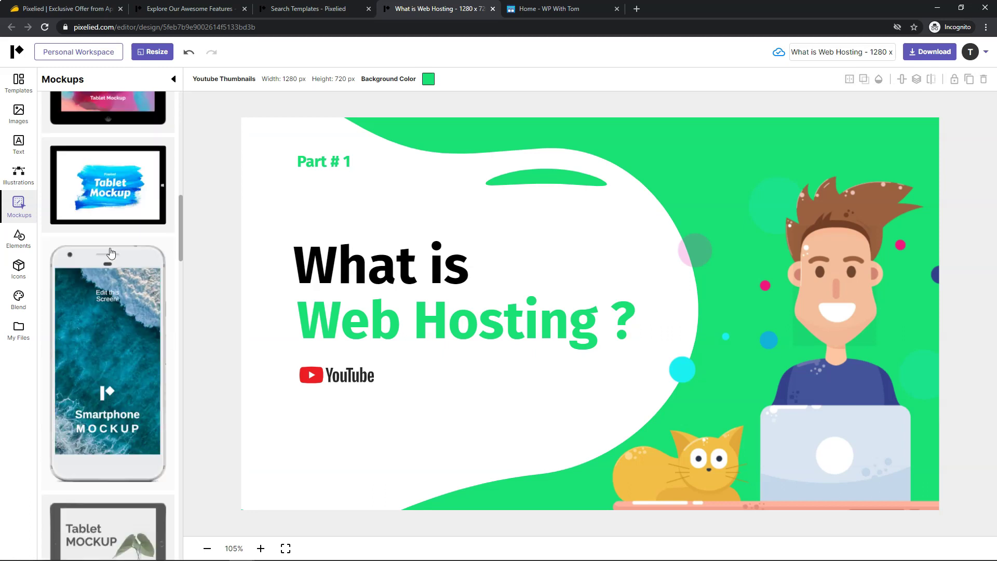
scroll(105, 244, up, 6)
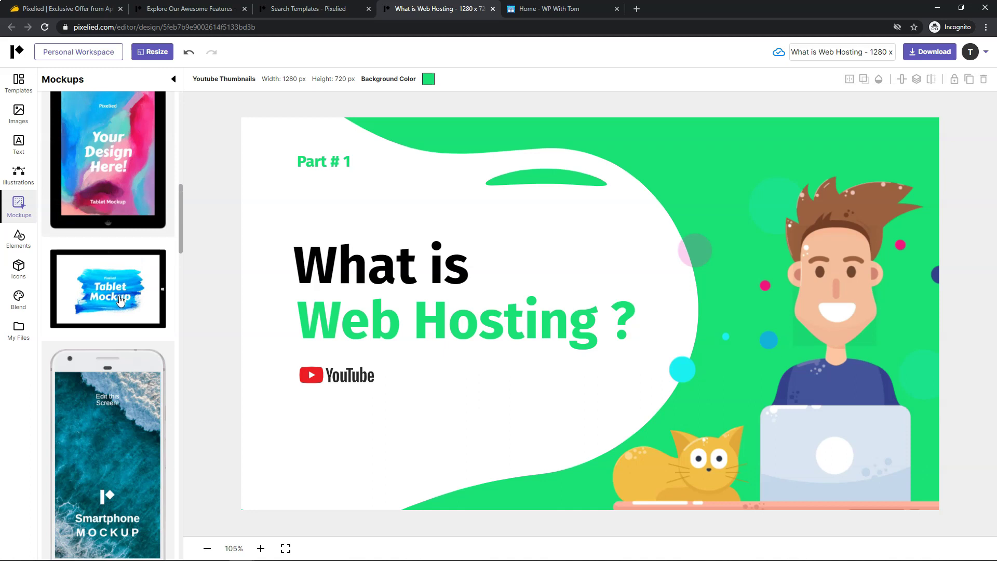
scroll(120, 301, up, 5)
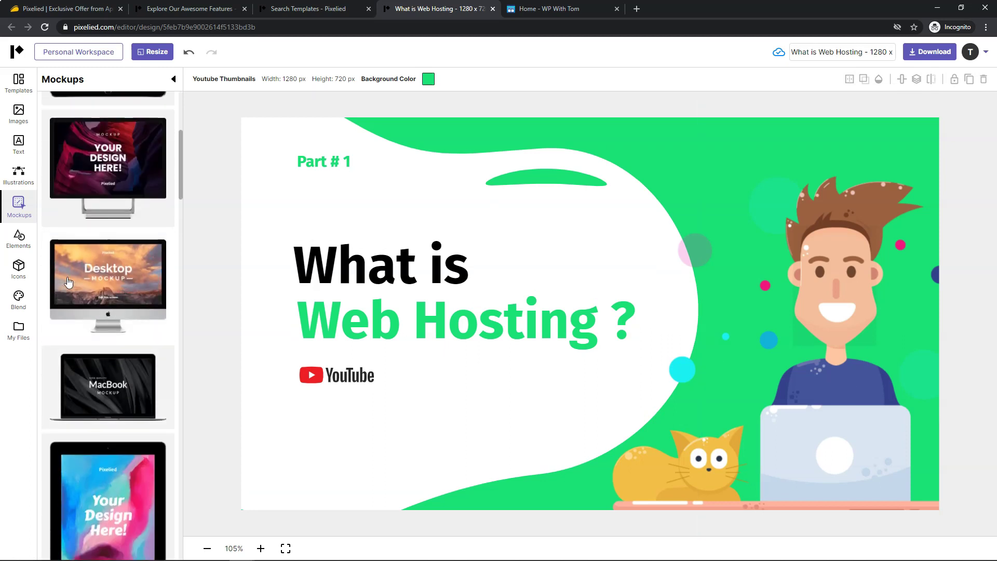
- Browse the Elements library of shapes
click(18, 238)
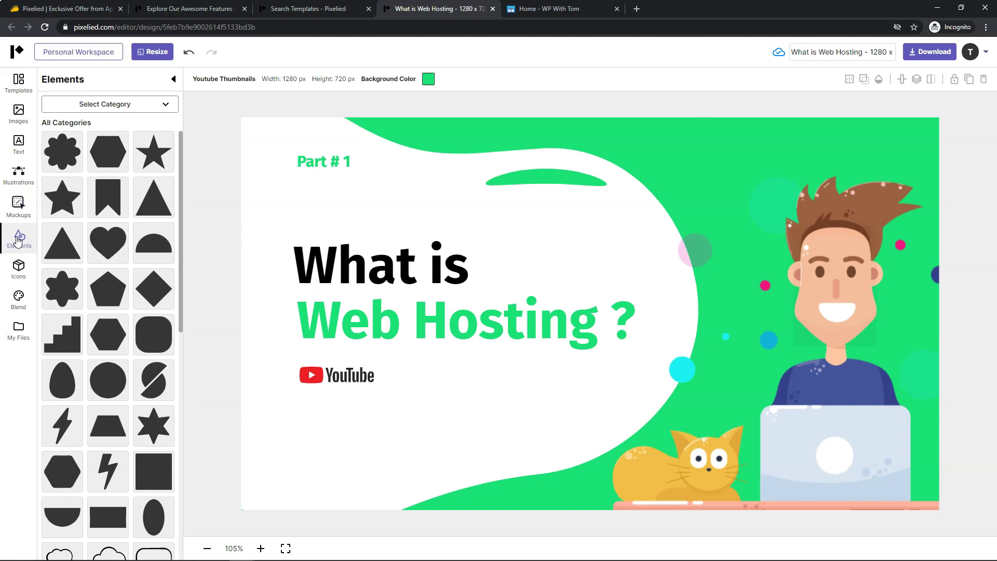
scroll(133, 307, down, 1)
scroll(133, 307, down, 15)
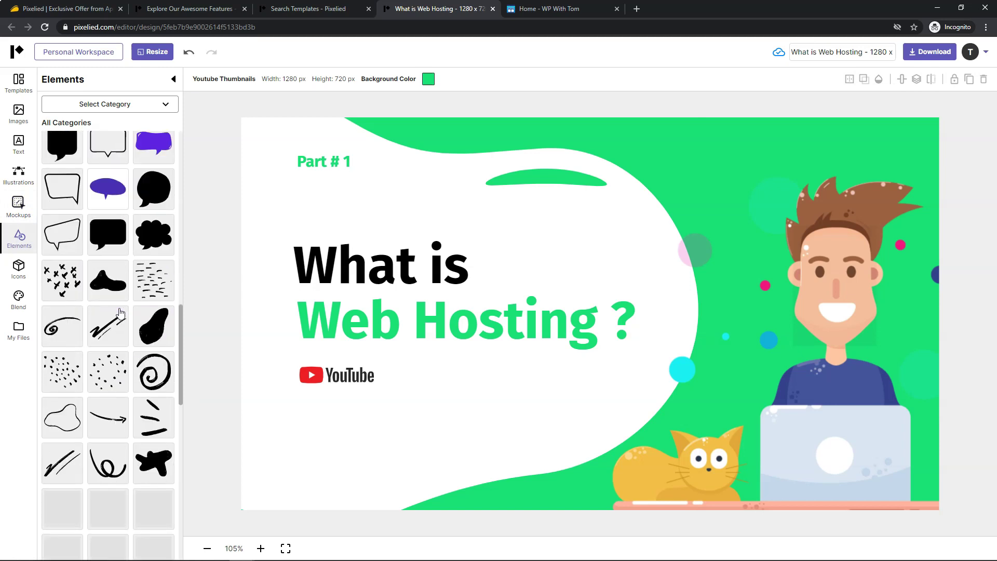
- Scroll the Icons results, then preview a black, red and peach Blend palette
click(18, 269)
scroll(104, 212, down, 5)
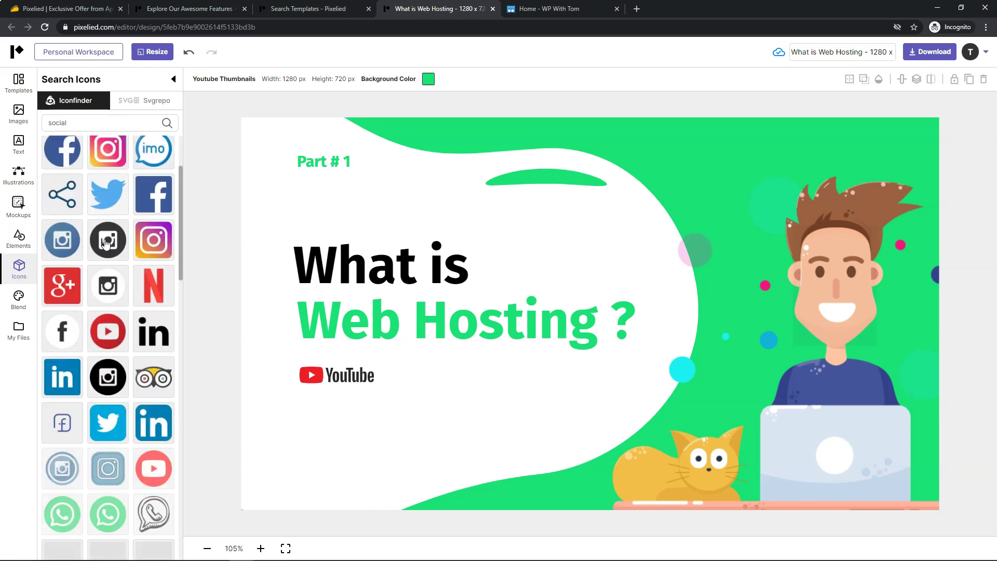
scroll(110, 206, down, 10)
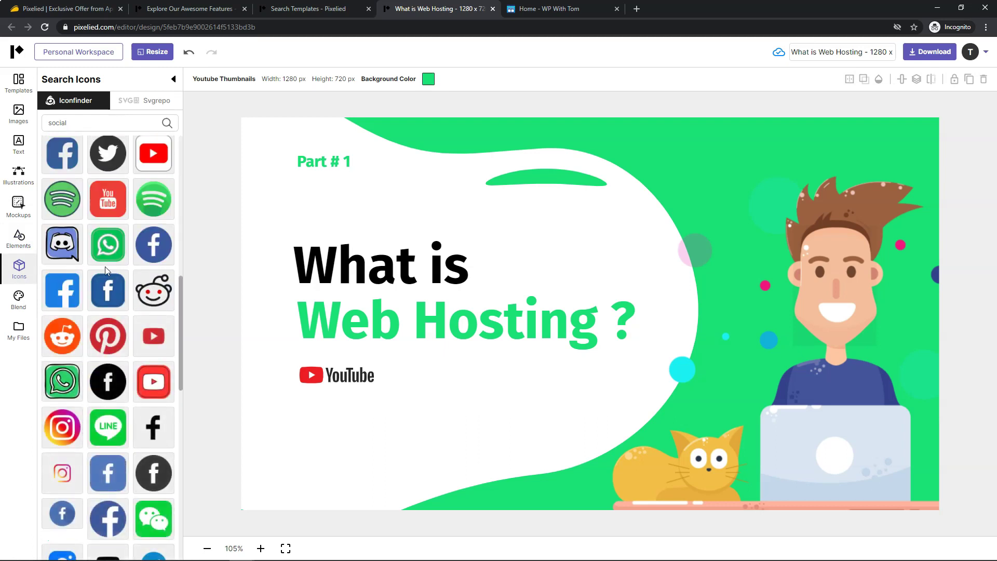
scroll(105, 270, down, 15)
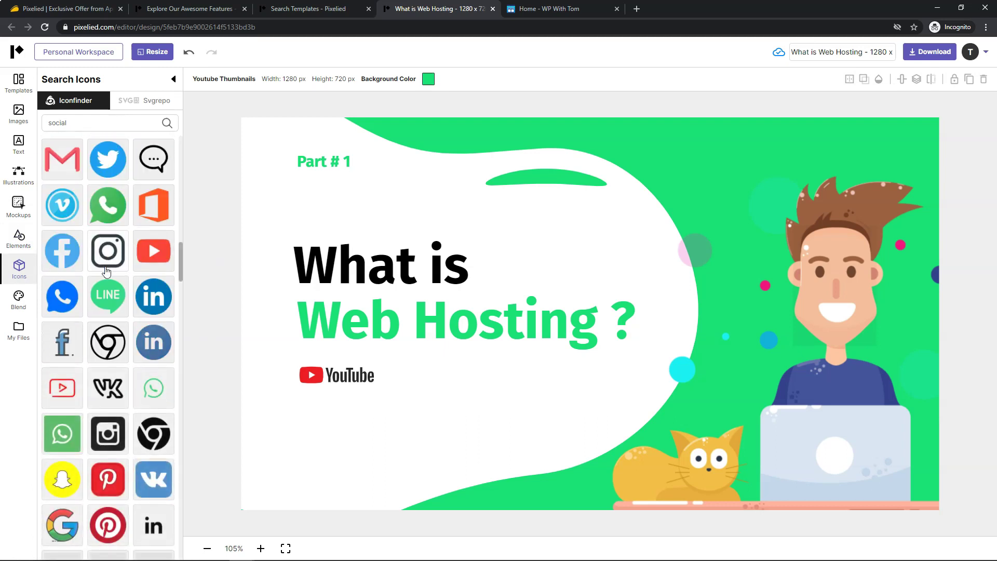
scroll(105, 270, down, 10)
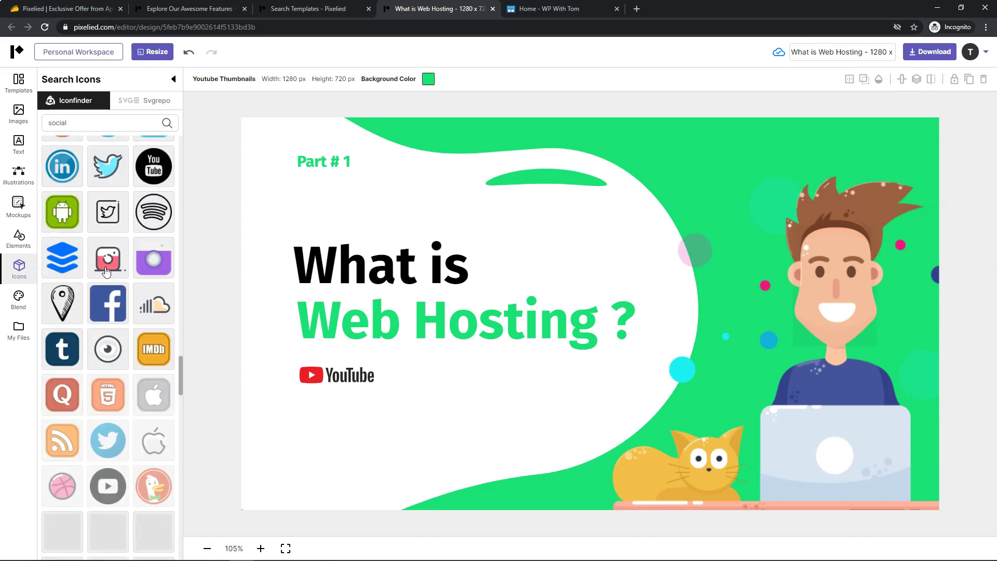
scroll(104, 294, down, 15)
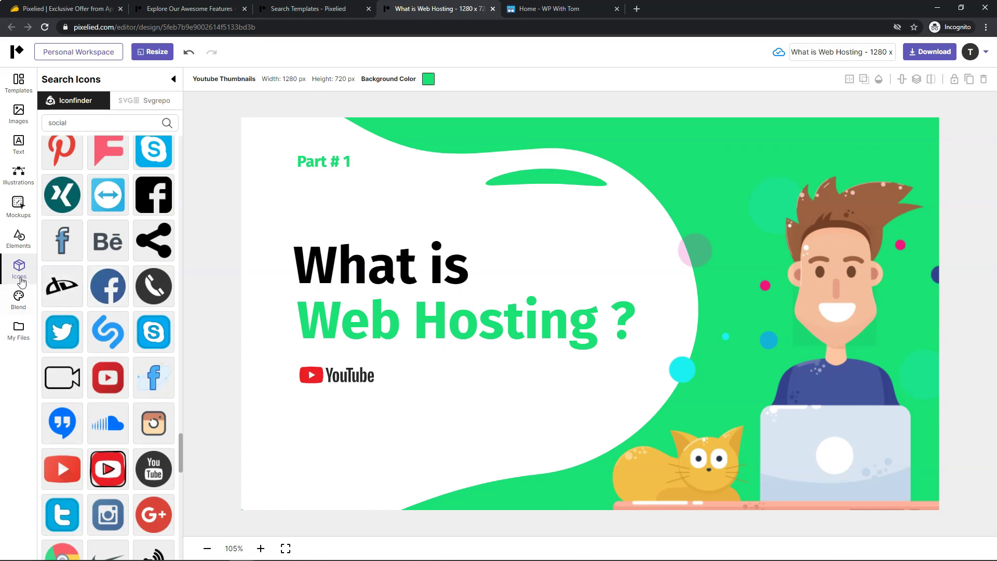
click(19, 298)
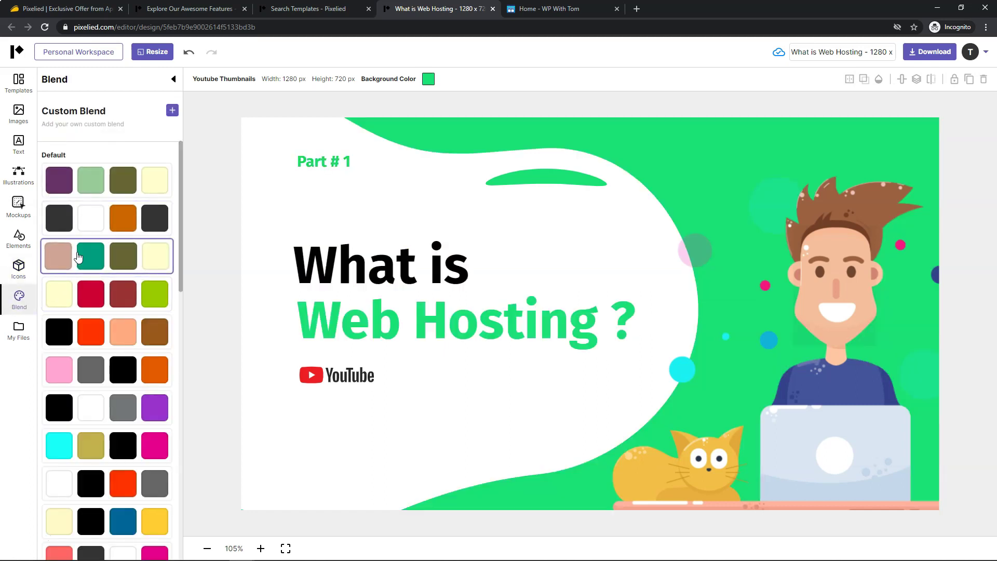
click(87, 345)
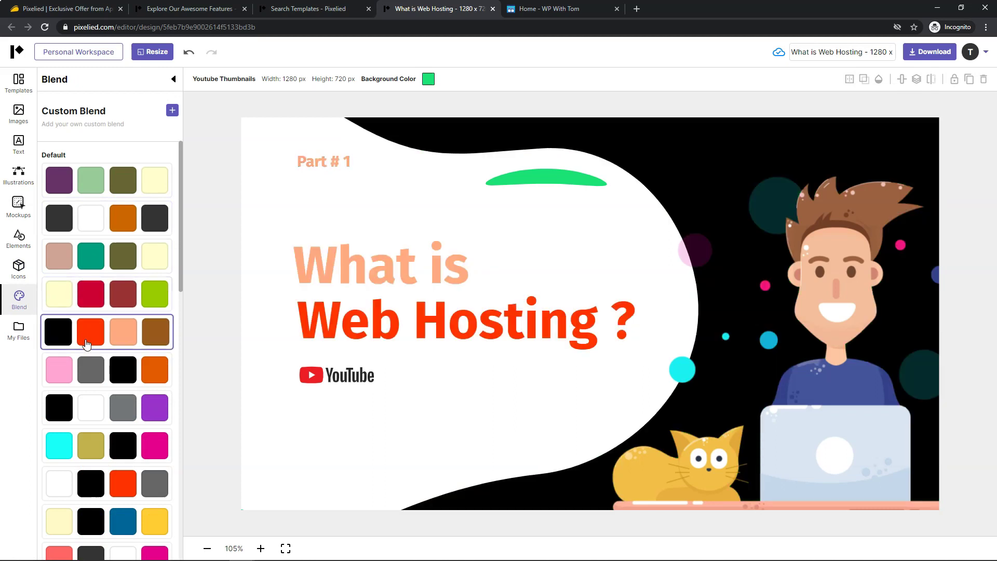
- Show My Files uploads and delete the cartoon man, laptop and cat illustration
click(19, 330)
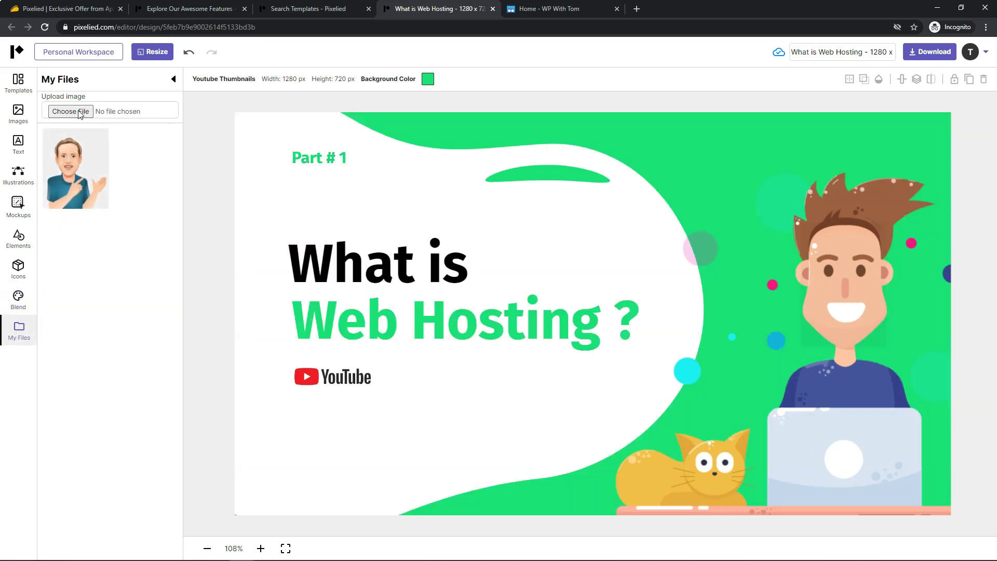
mouse_move(104, 185)
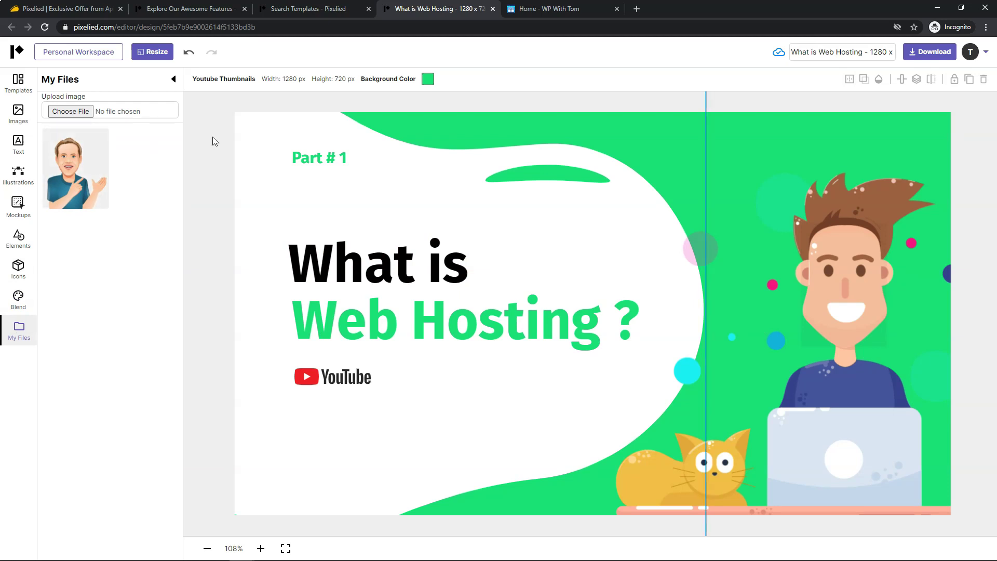
drag(98, 188, 769, 254)
click(837, 246)
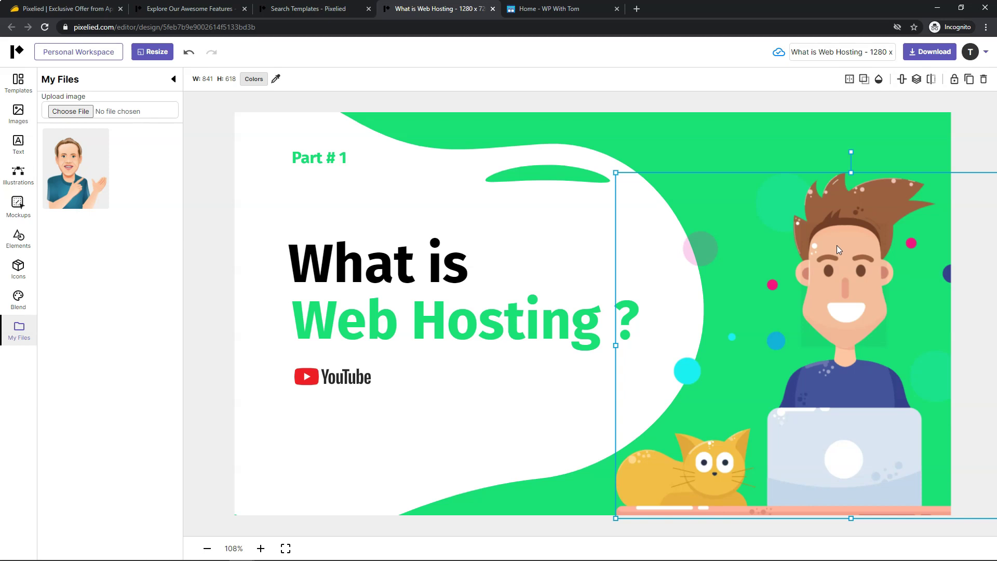
drag(834, 268, 712, 223)
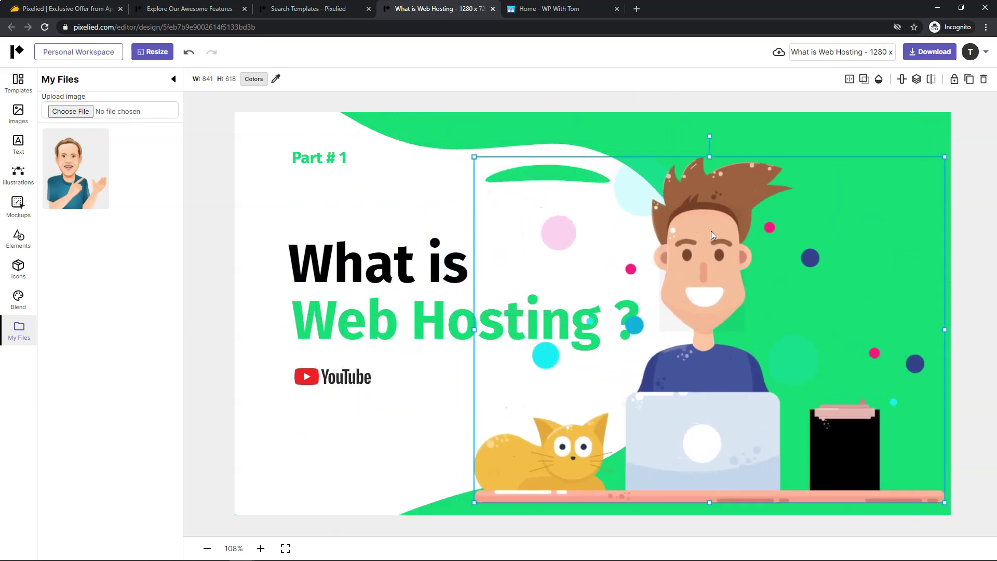
click(984, 79)
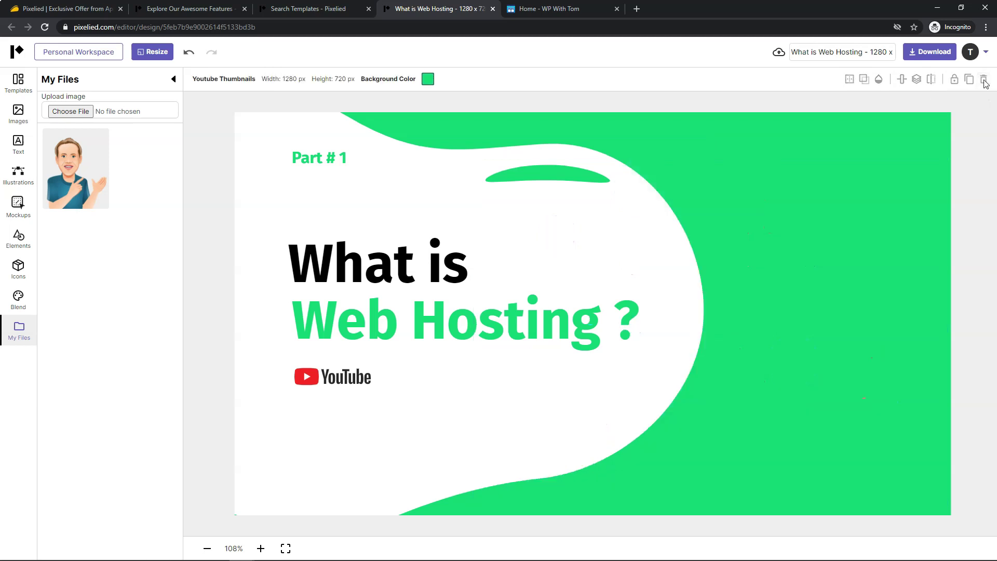
- Add the uploaded cartoon portrait and move it onto the thumbnail's right side
mouse_move(67, 153)
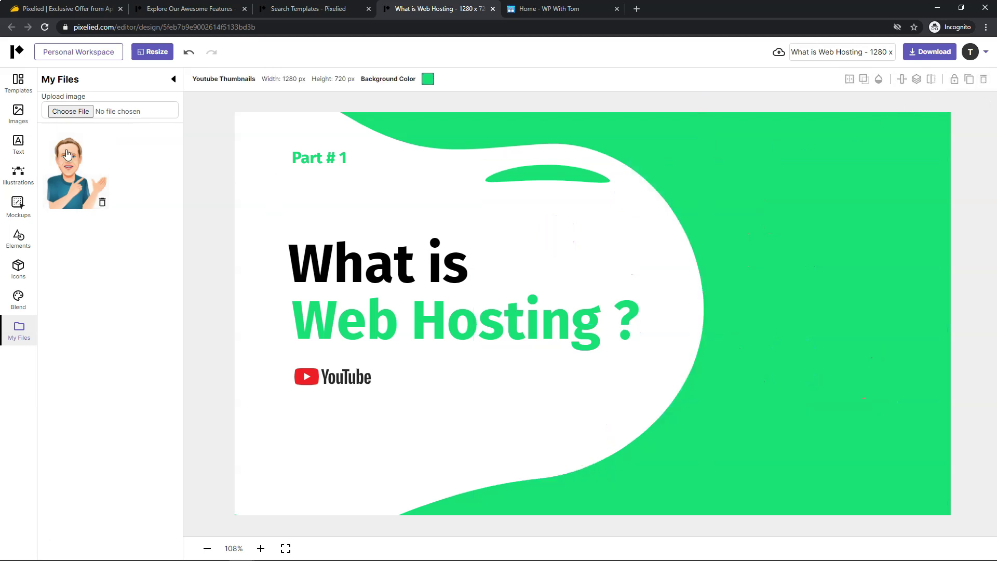
click(67, 154)
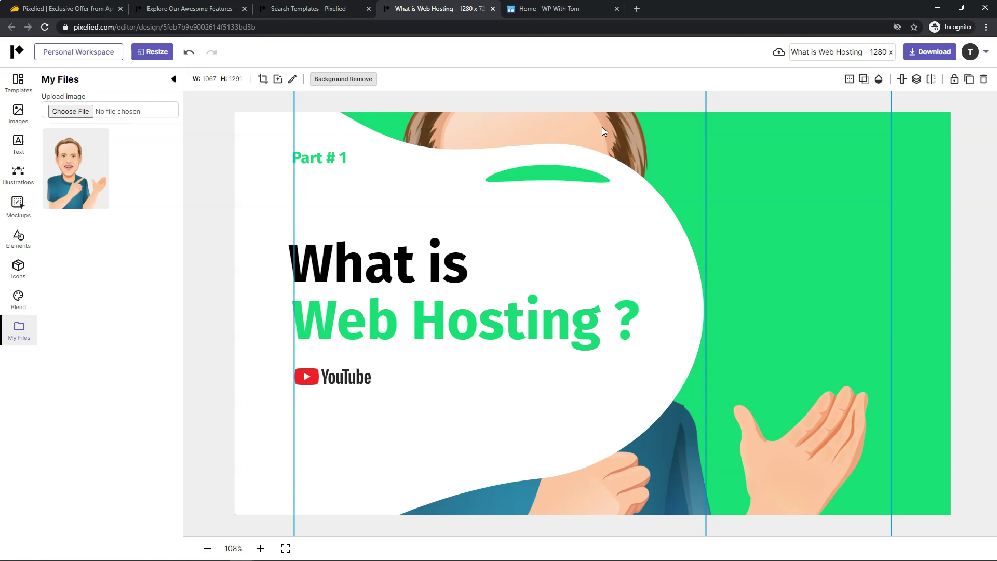
drag(603, 126, 630, 139)
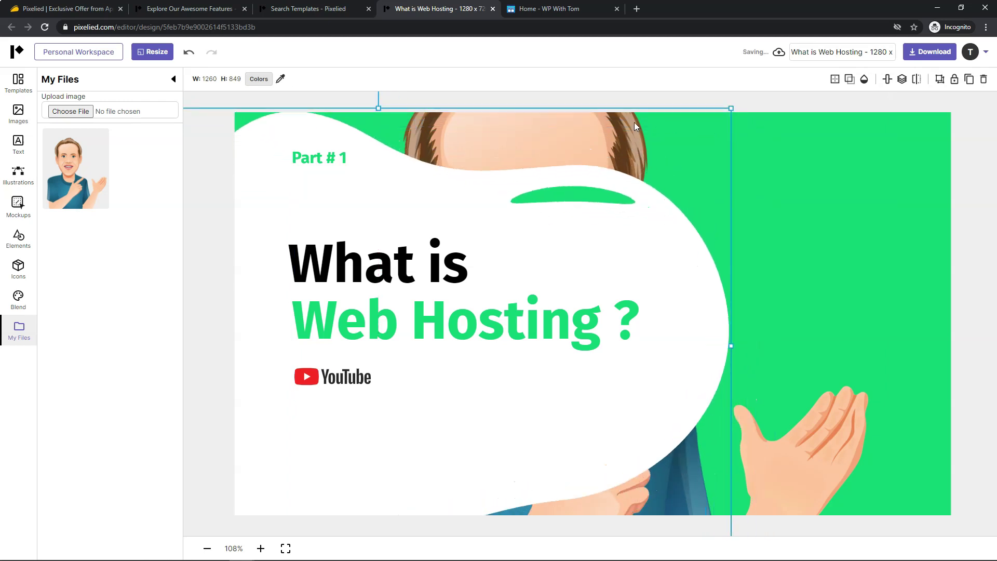
key(ctrl+z)
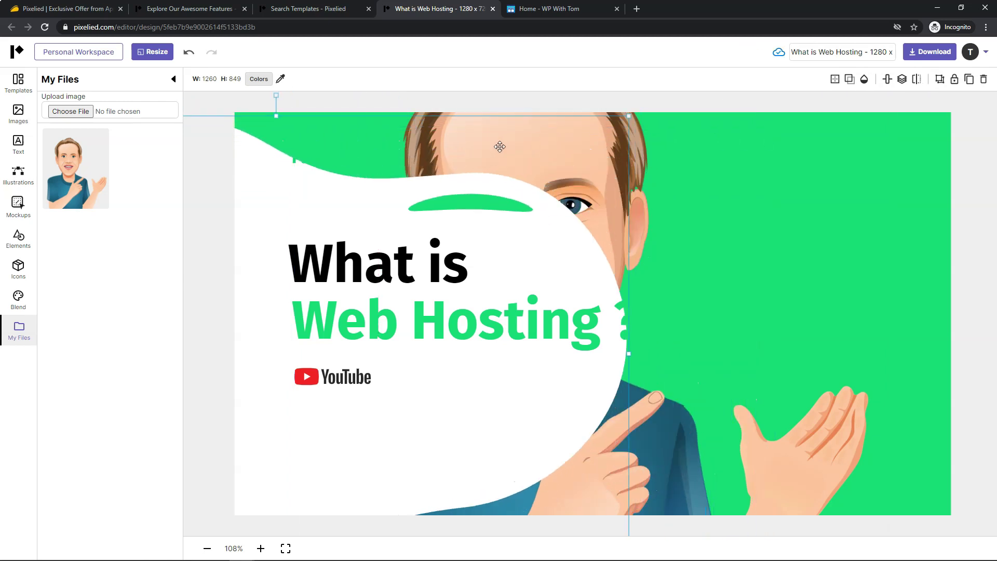
click(649, 142)
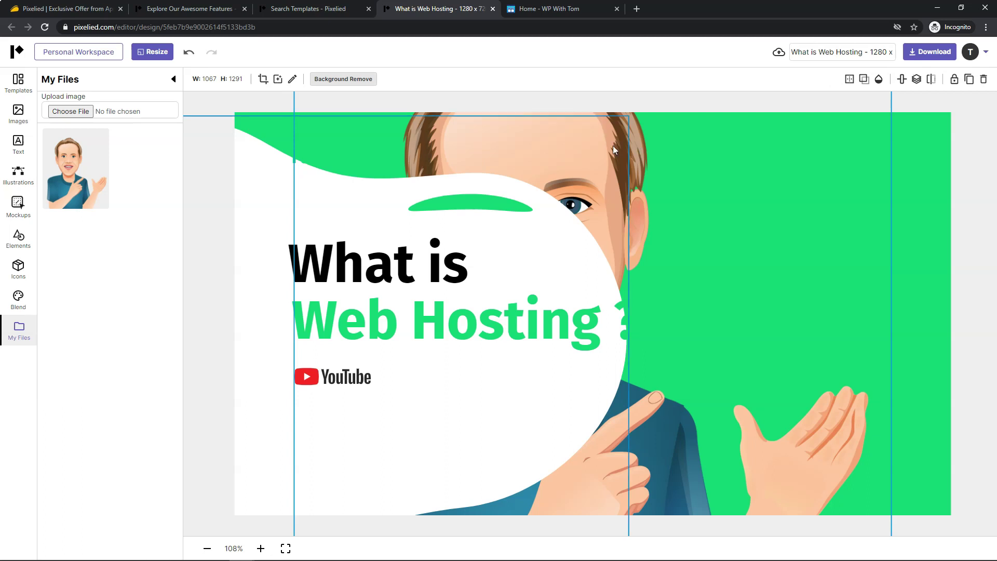
click(595, 136)
click(638, 142)
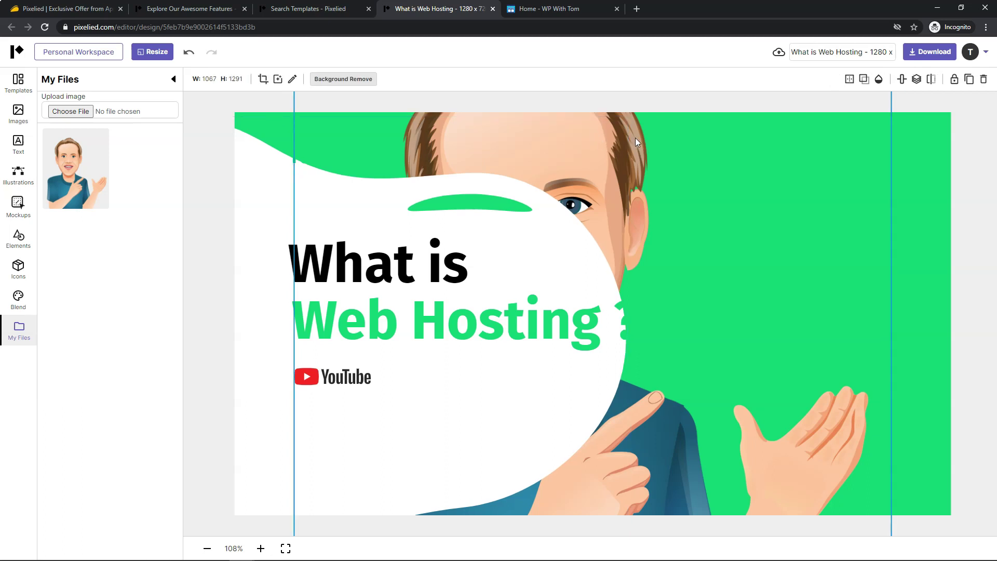
drag(634, 138, 869, 302)
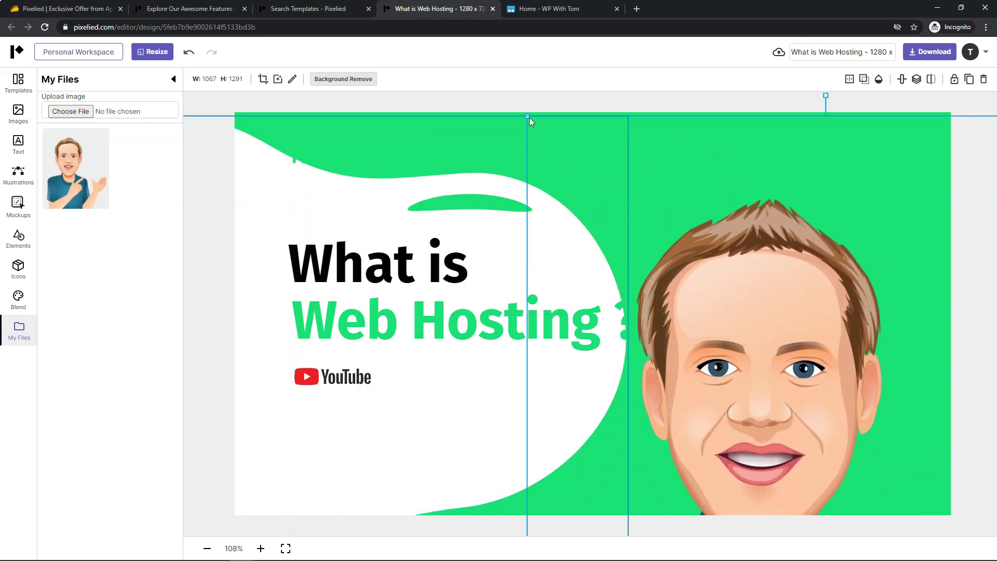
drag(528, 116, 878, 400)
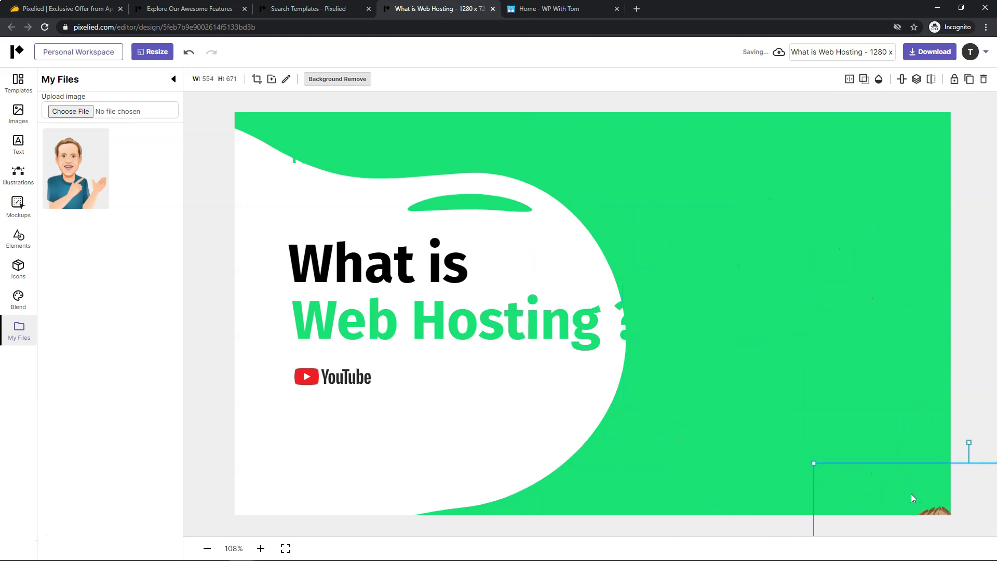
drag(911, 493, 758, 169)
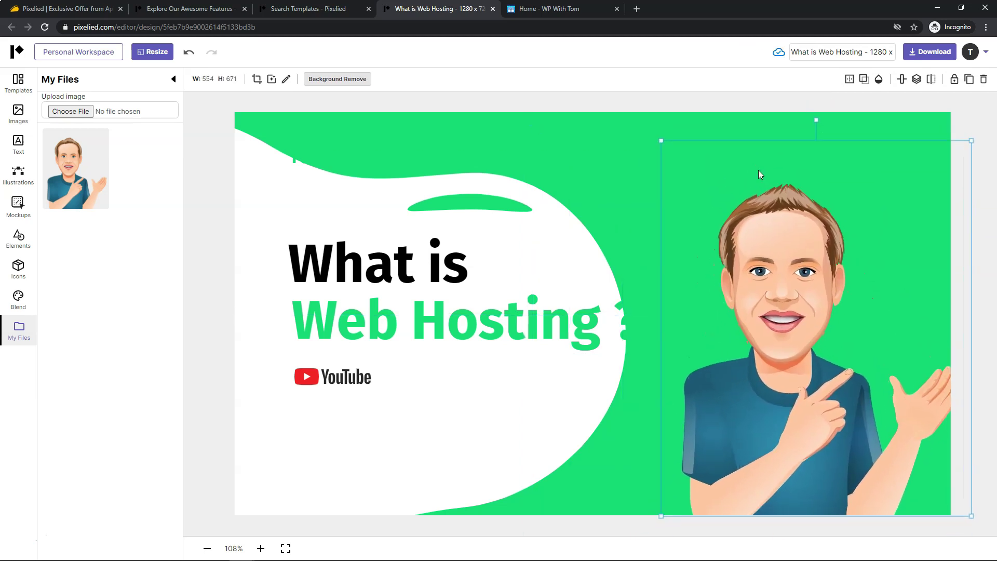
- Flip the portrait horizontally and enlarge it to 640 × 774
click(931, 82)
click(934, 100)
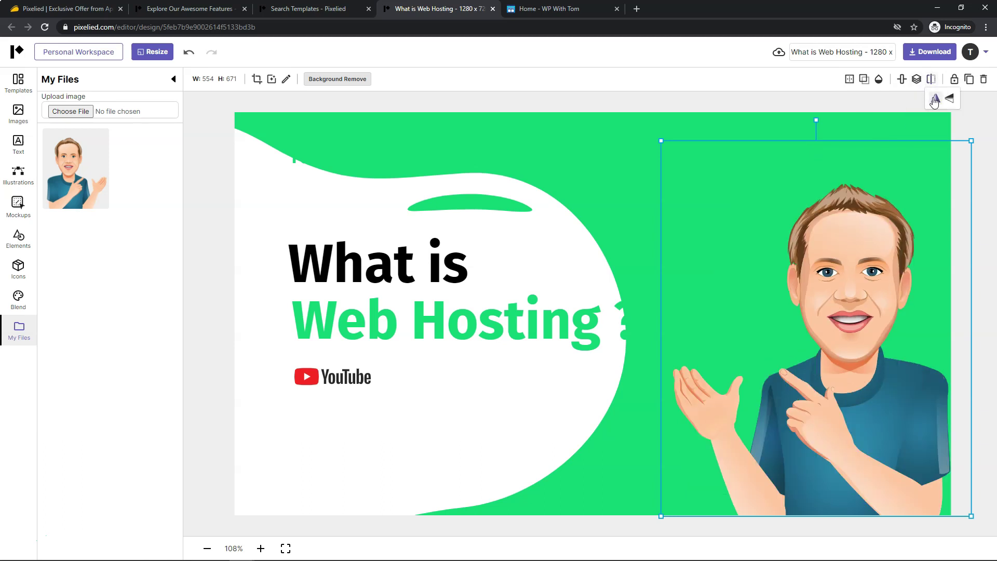
mouse_move(836, 281)
mouse_down()
mouse_move(829, 275)
mouse_move(835, 282)
mouse_up()
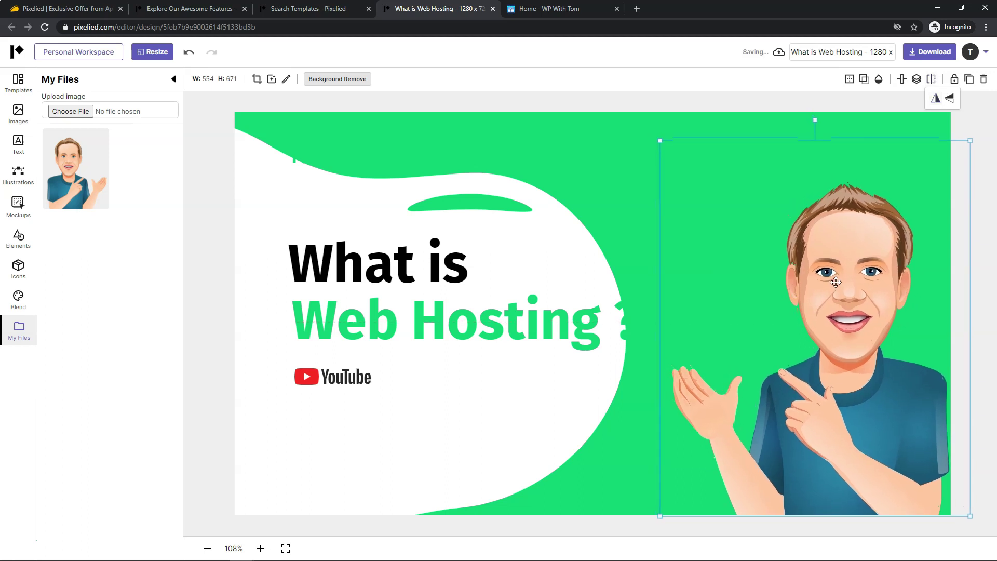
drag(660, 141, 606, 88)
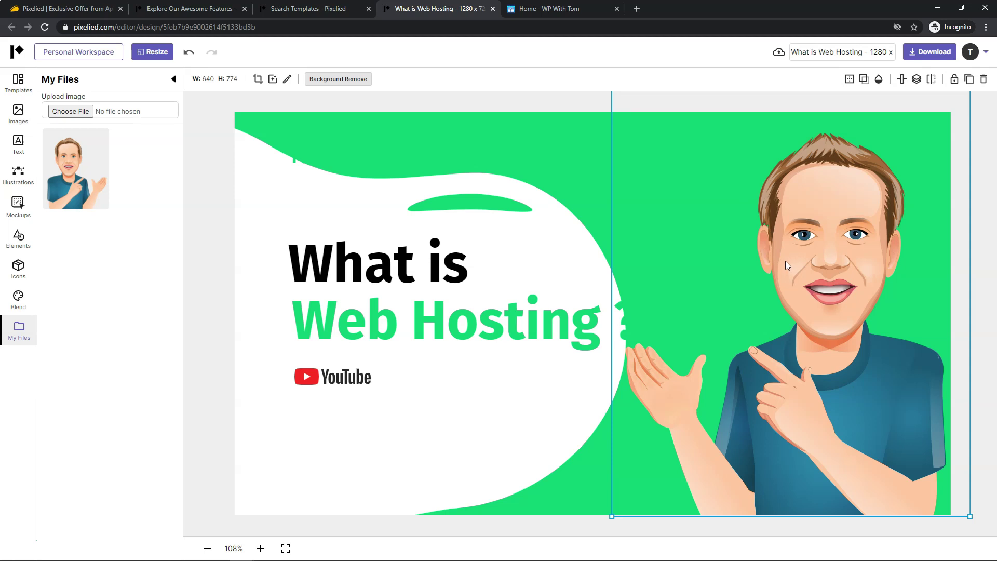
drag(790, 276, 812, 254)
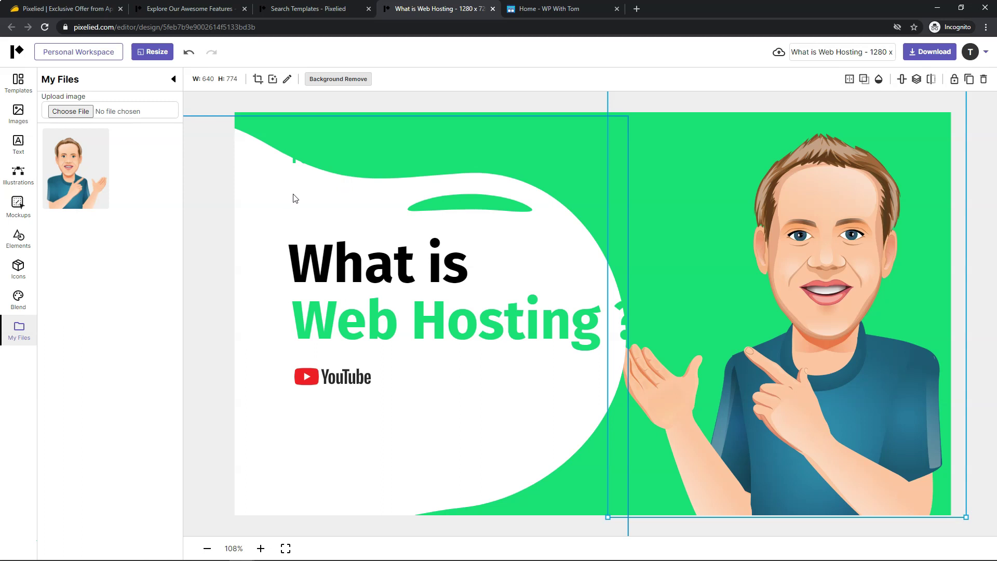
- Delete the 'Part # 1' text from the thumbnail
drag(293, 198, 337, 169)
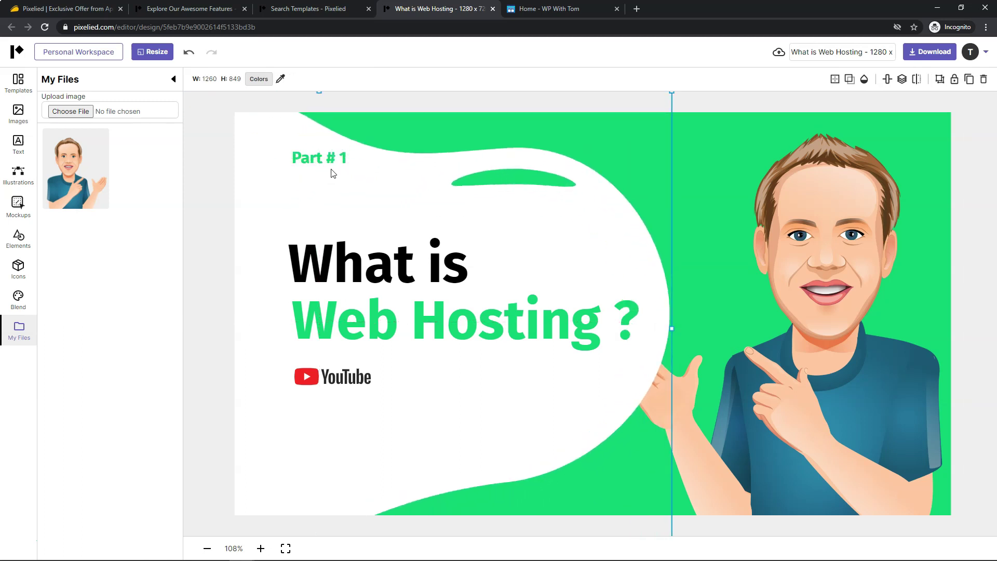
click(332, 164)
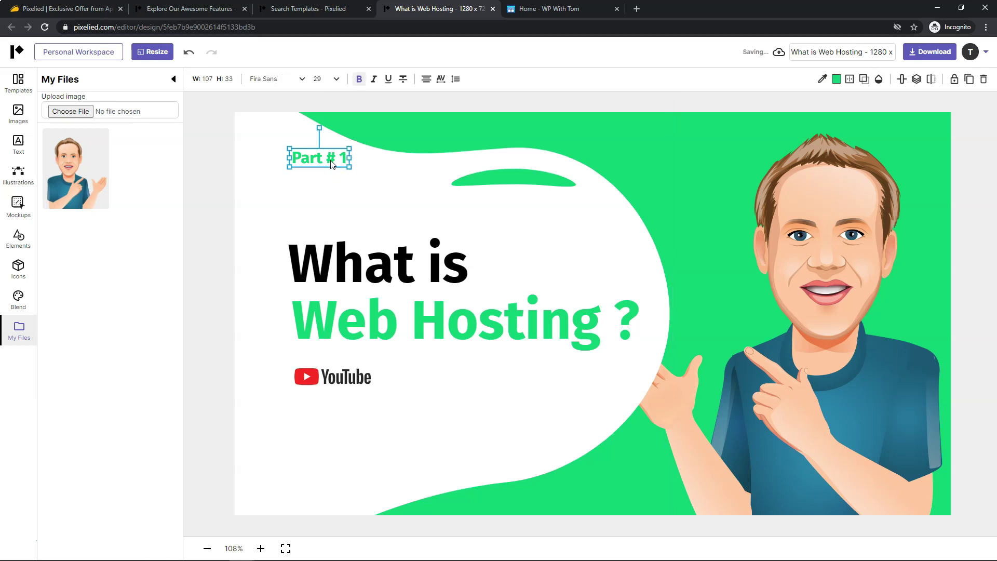
key(Delete)
- Replace 'What is' with 'Pixelied' and 'Web Hosting ?' with 'Review +'
click(407, 275)
click(435, 270)
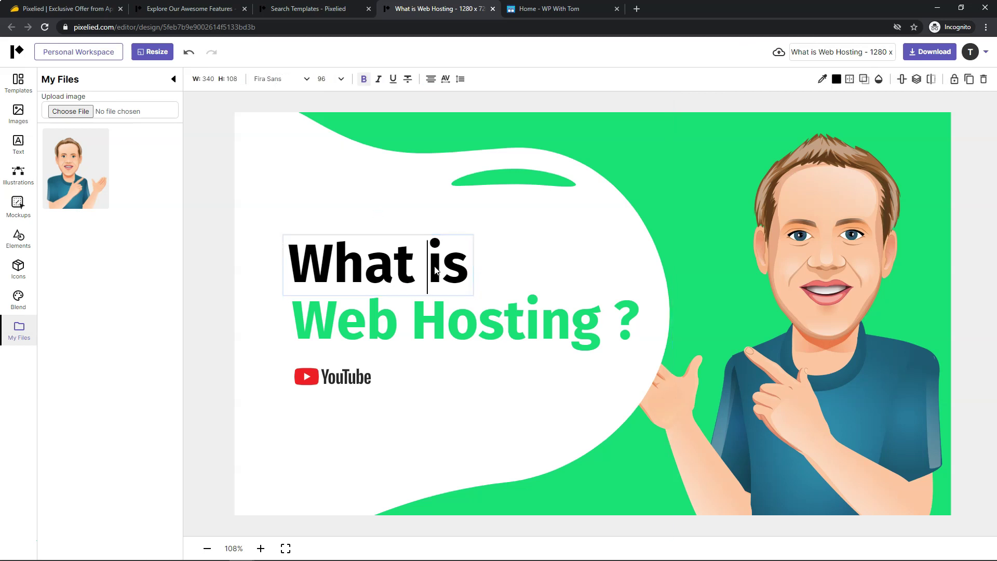
drag(289, 262, 481, 264)
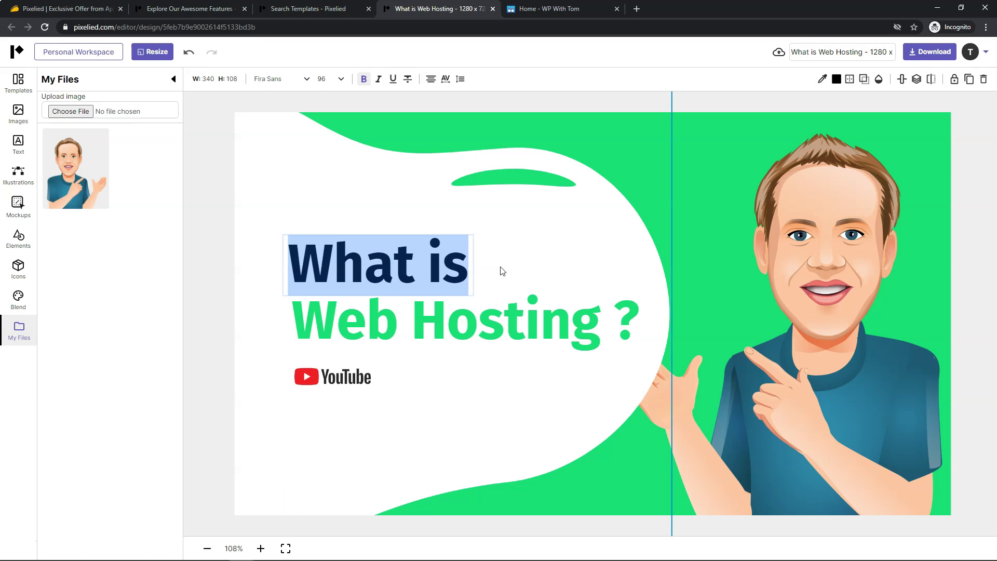
text(Pixelied)
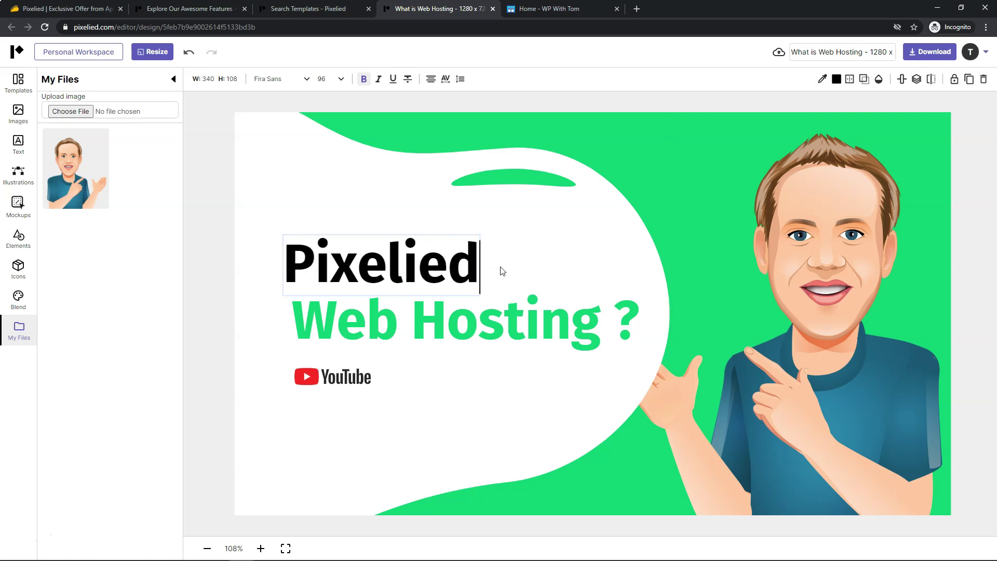
click(290, 322)
drag(290, 322, 644, 309)
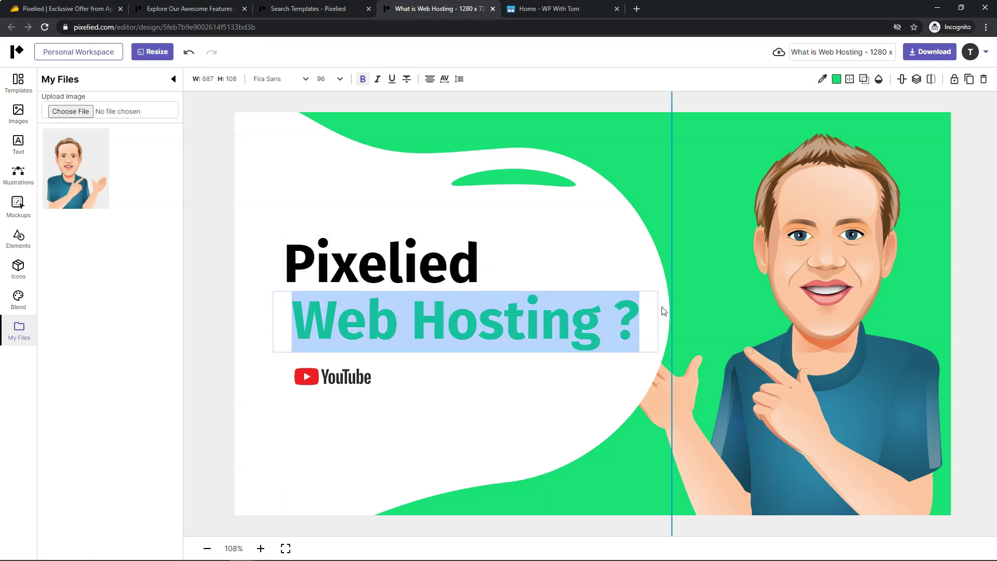
text(Review)
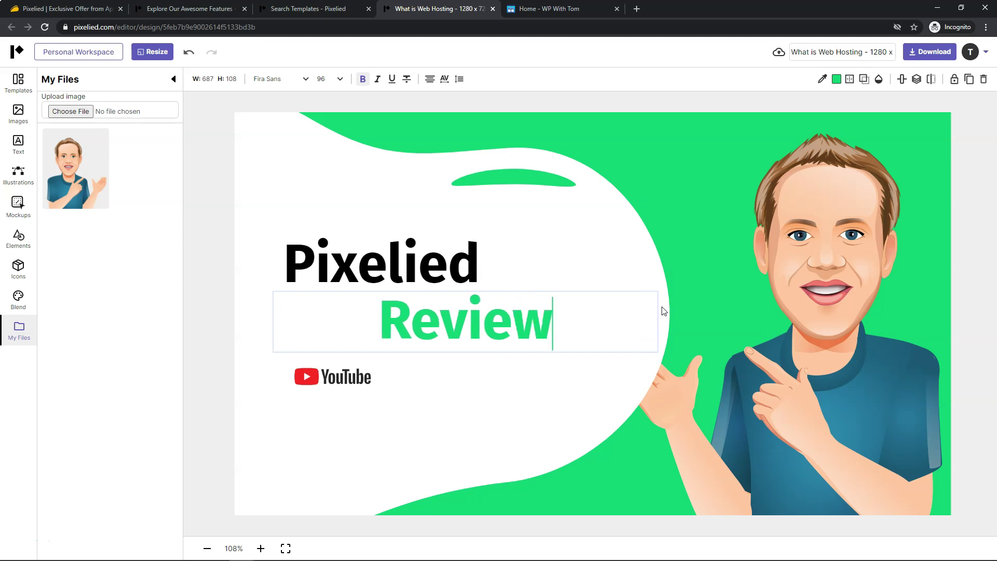
text( +)
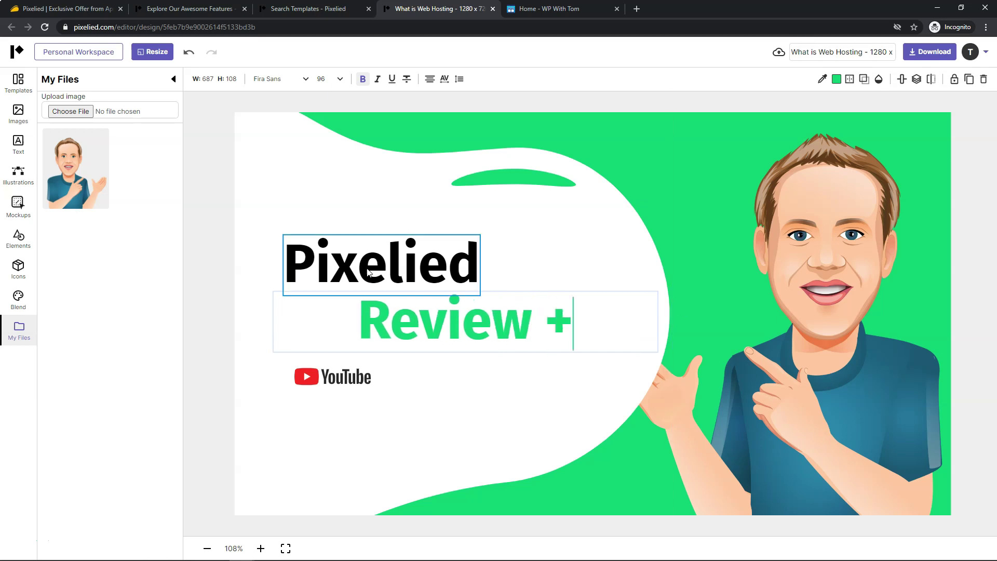
click(380, 279)
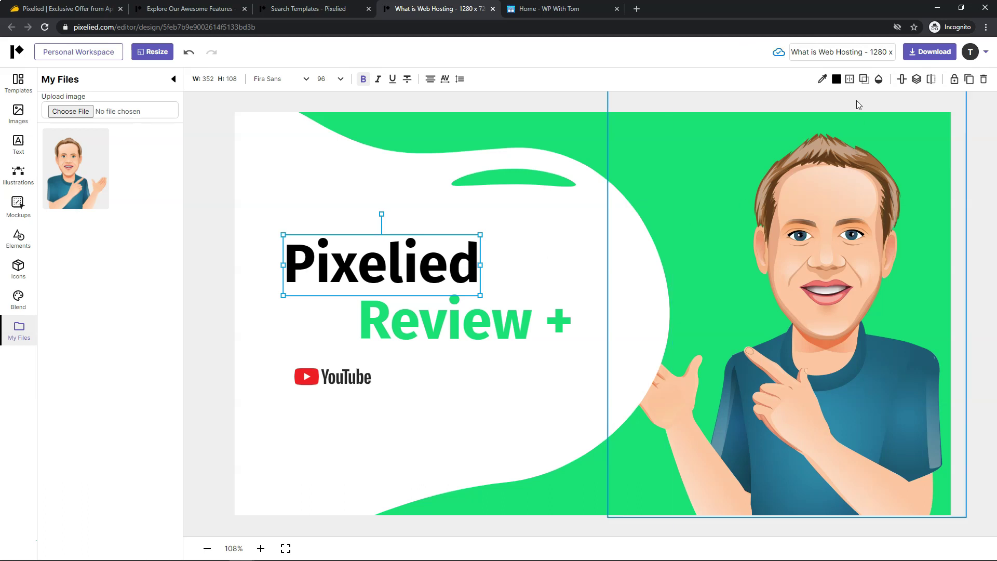
- Duplicate the Pixelied headline text and delete the YouTube logo
click(969, 82)
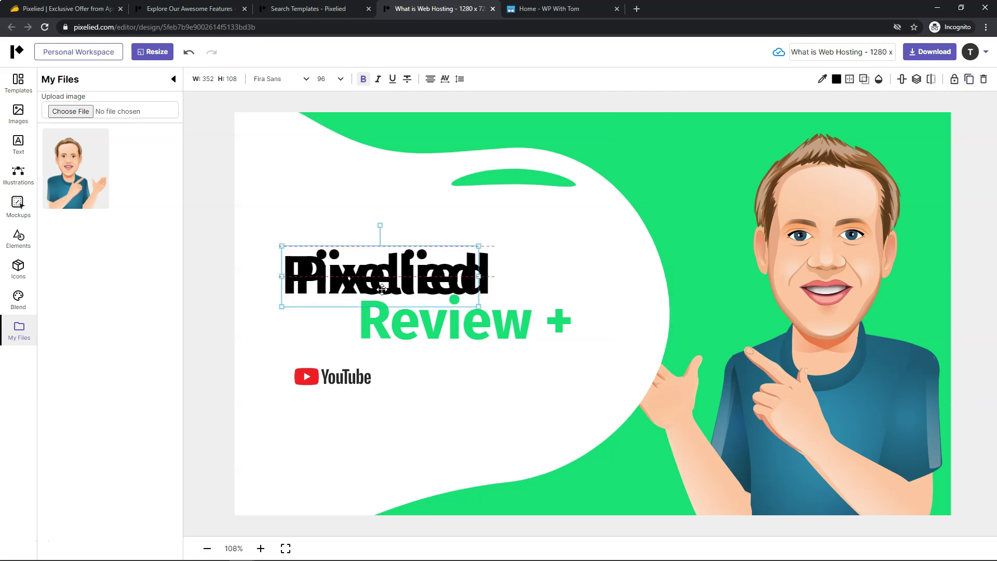
drag(385, 274, 385, 356)
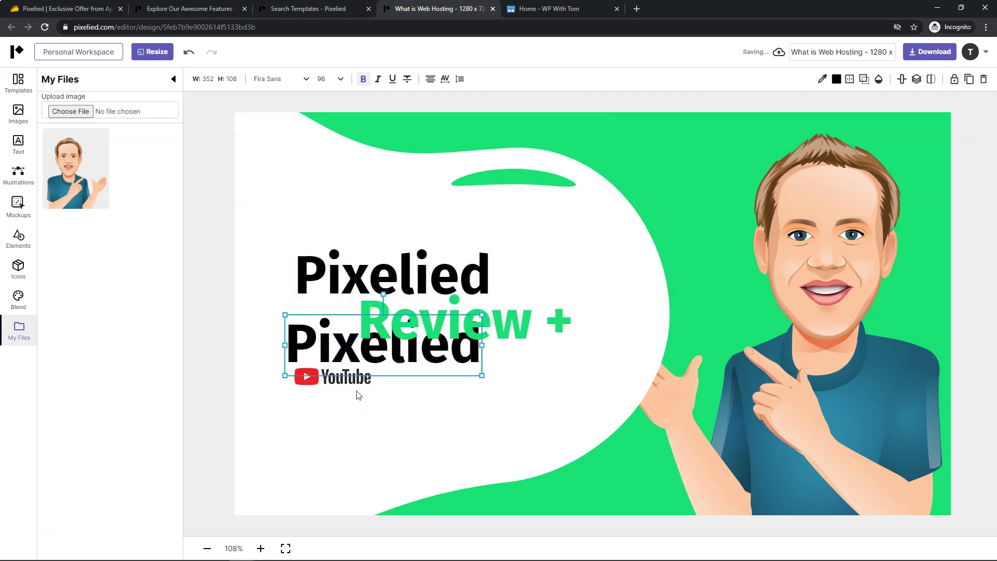
click(357, 385)
key(Delete)
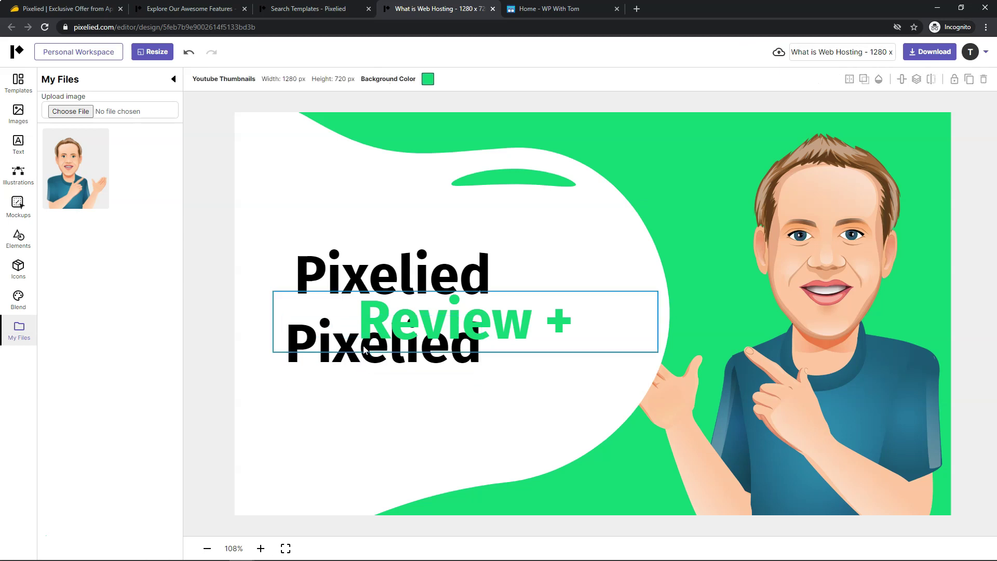
- Left-align the Review + line and place it under the top Pixelied line
mouse_move(424, 309)
mouse_down()
mouse_move(362, 301)
mouse_move(416, 302)
mouse_up()
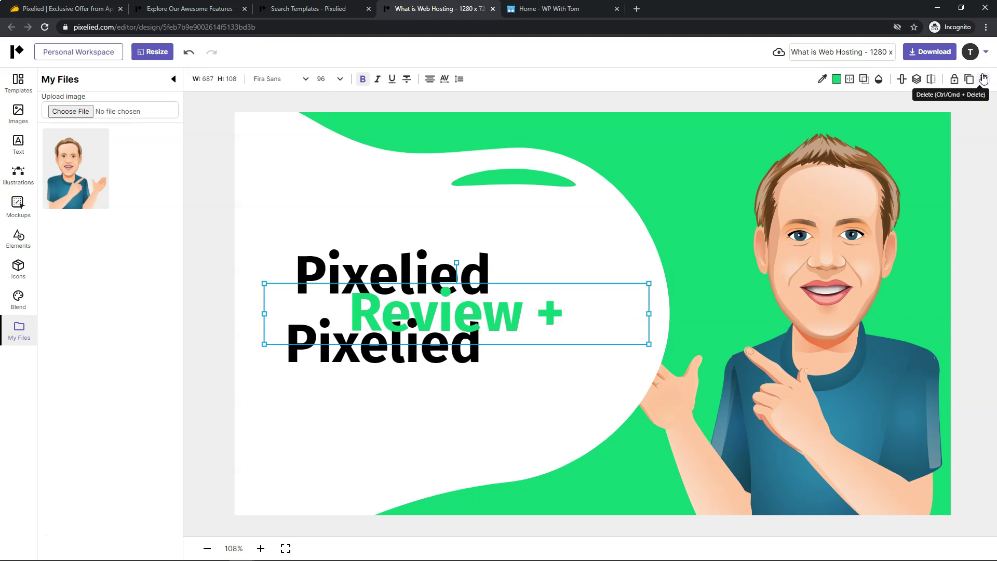
click(902, 79)
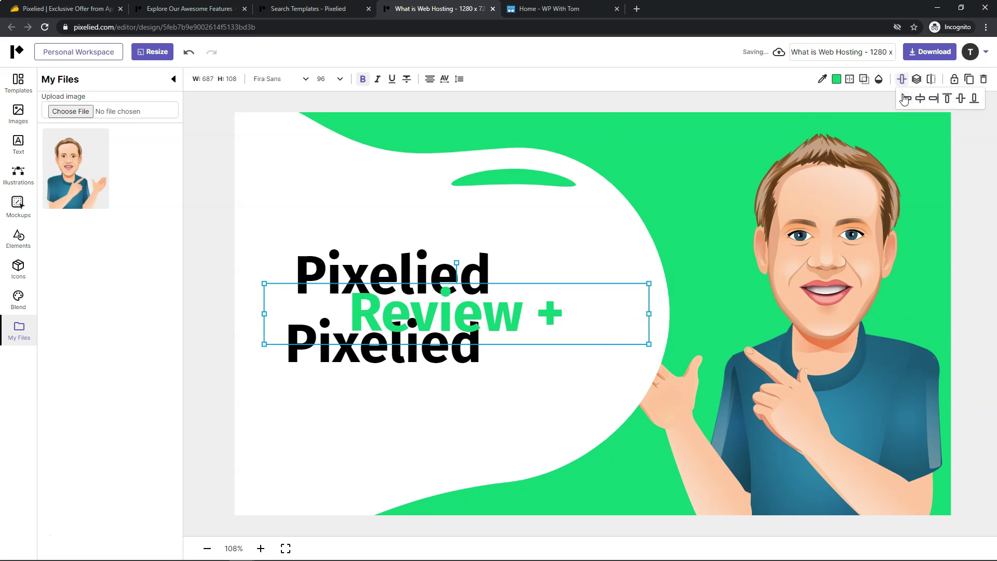
click(906, 98)
drag(392, 311, 366, 314)
- Move the copied text below Review + and retype it as 'Giveaway'
drag(369, 359, 378, 386)
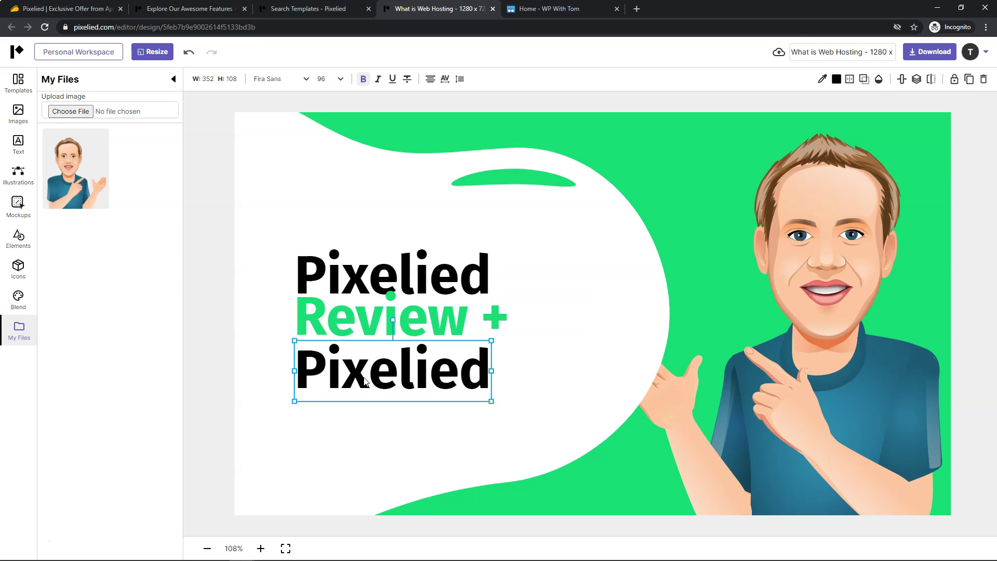
double_click(304, 362)
drag(302, 362, 498, 363)
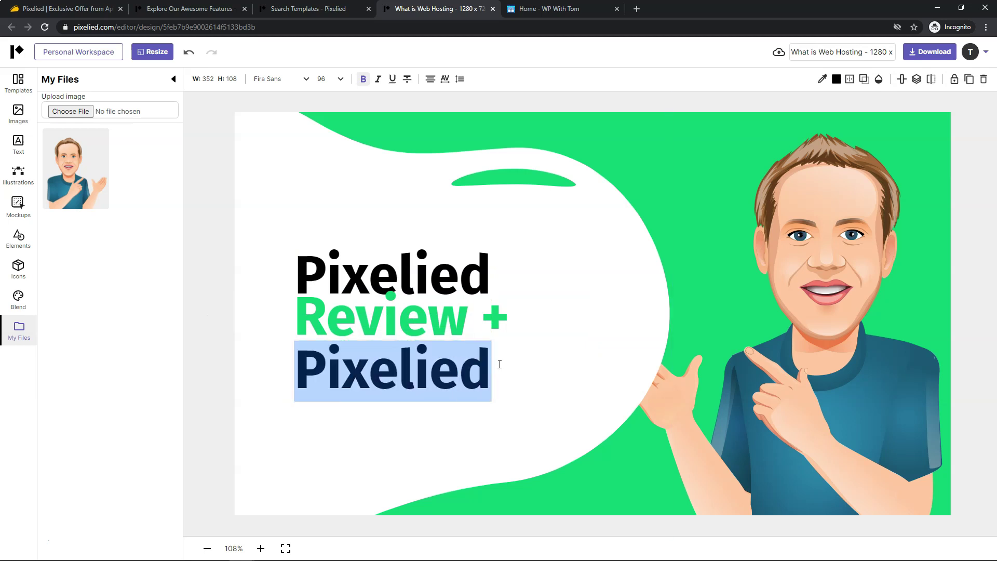
text(Giveaway)
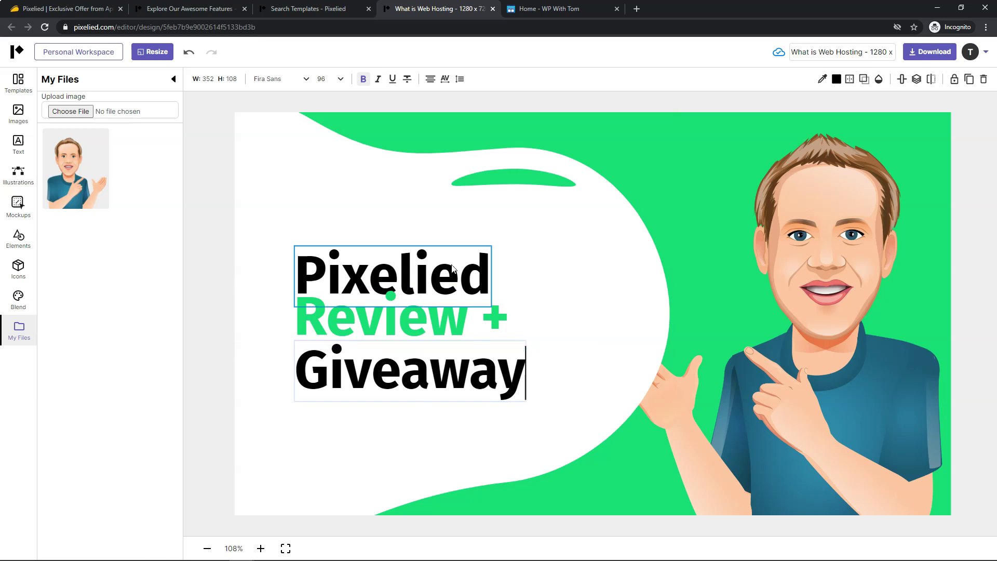
drag(363, 275, 359, 268)
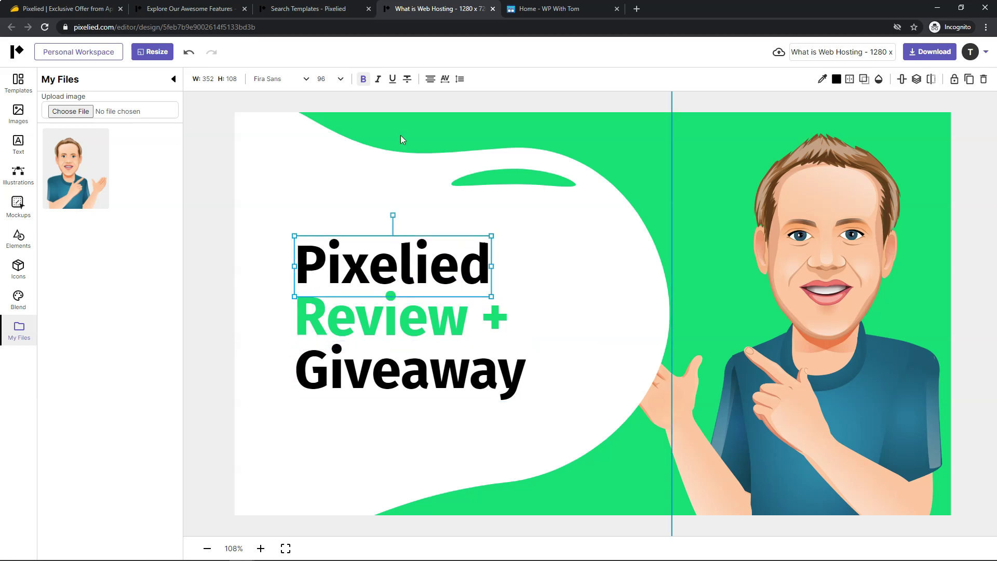
- Enlarge the top Pixelied line to size 150, then shift it and Review + up-left
click(341, 79)
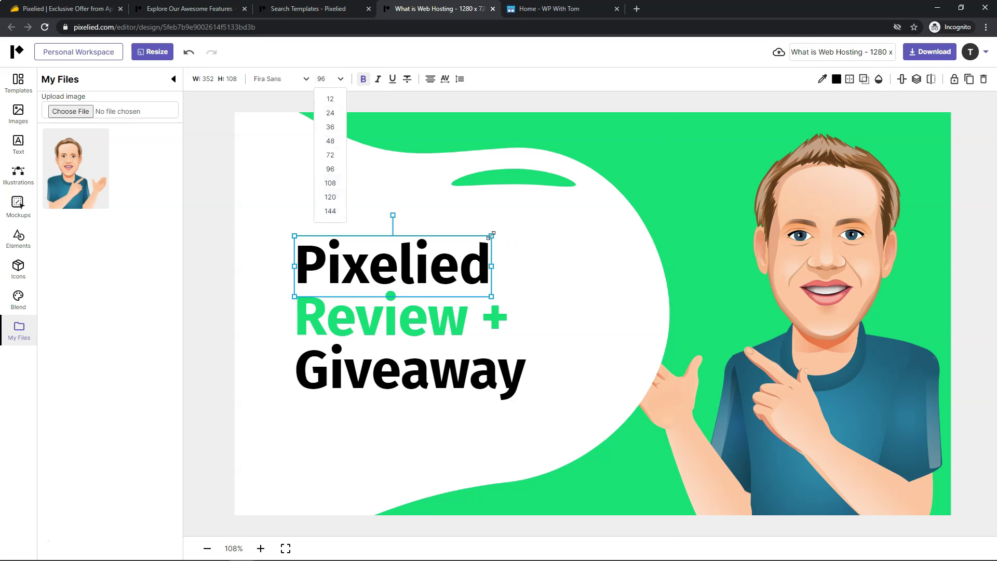
drag(491, 236, 603, 201)
drag(552, 239, 524, 224)
drag(406, 329, 381, 310)
- Set Review + to font size 150 and place it just under Pixelied
click(341, 78)
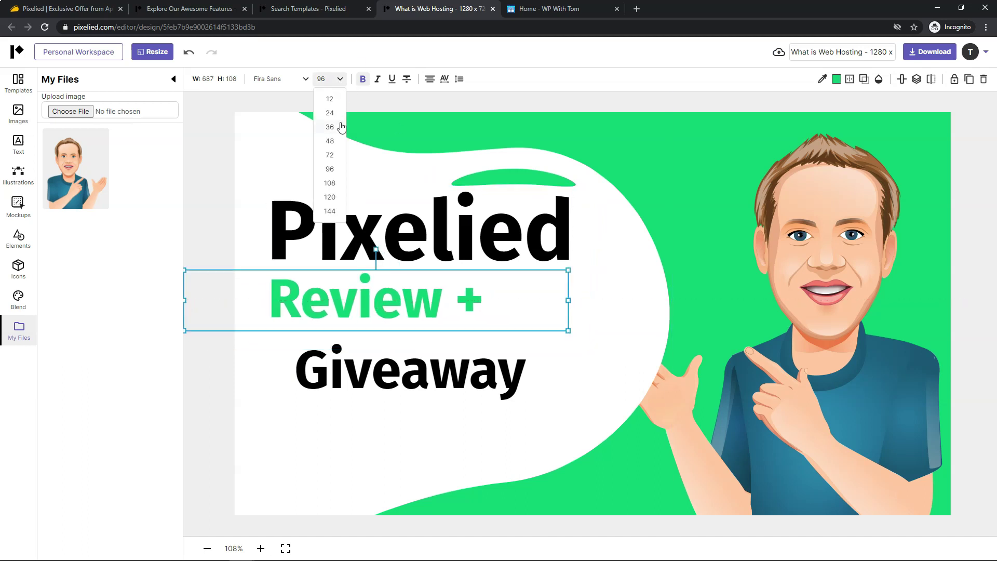
click(332, 209)
drag(360, 267, 443, 249)
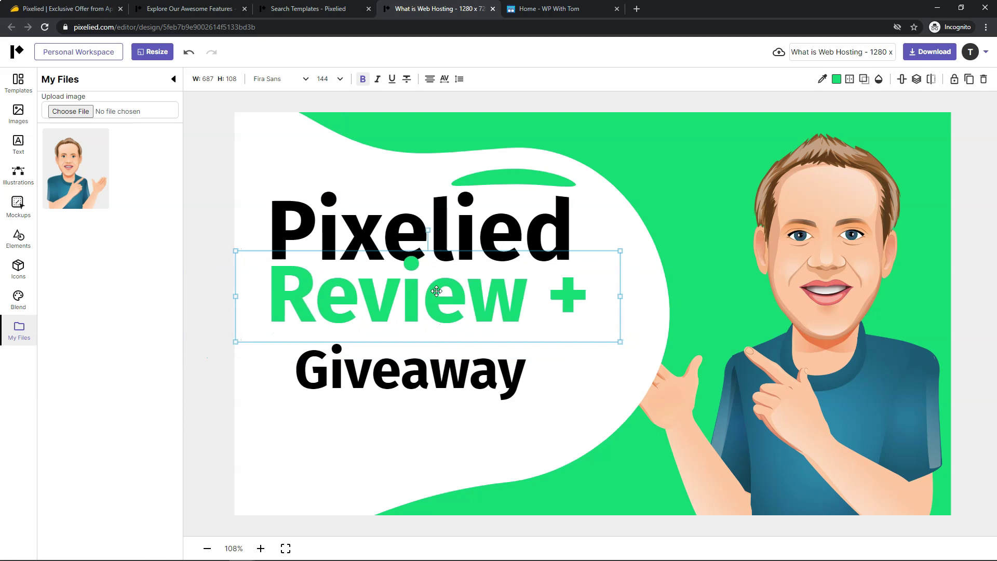
click(442, 220)
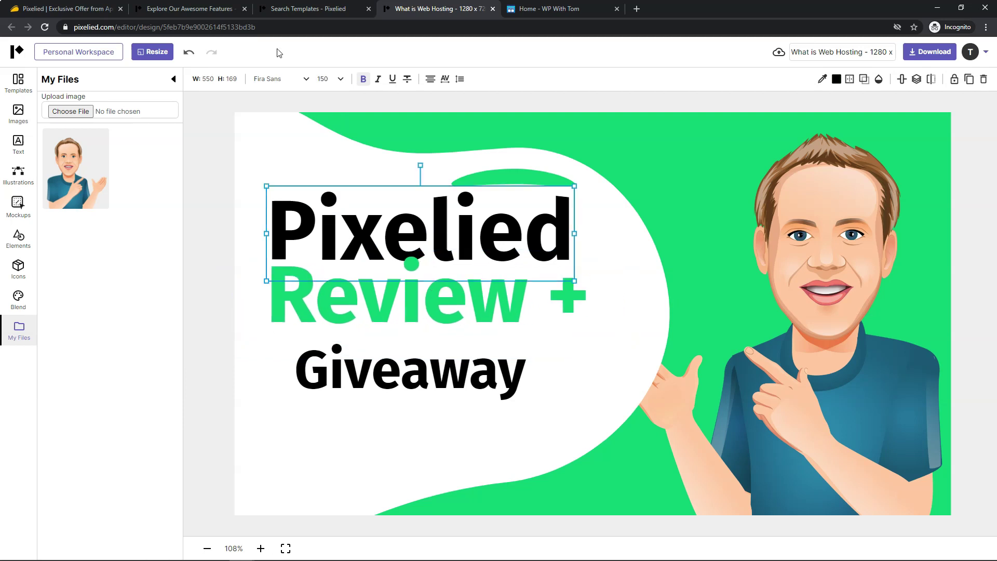
click(406, 301)
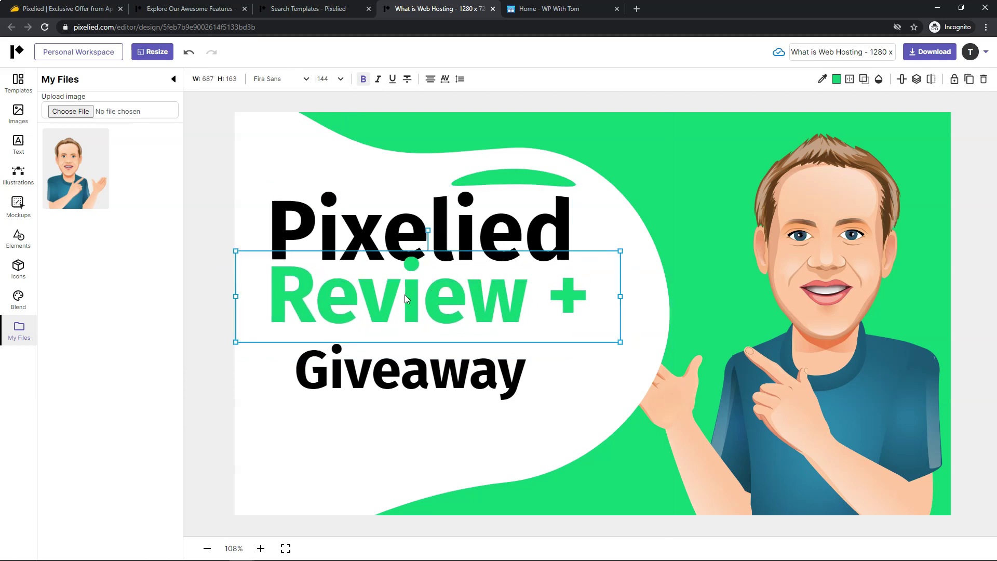
click(334, 78)
double_click(323, 78)
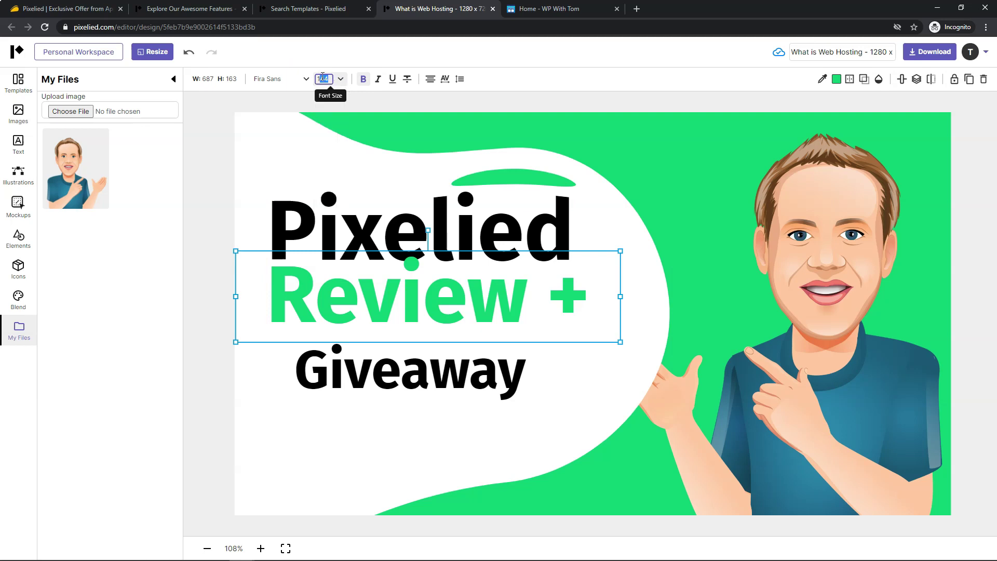
text(150)
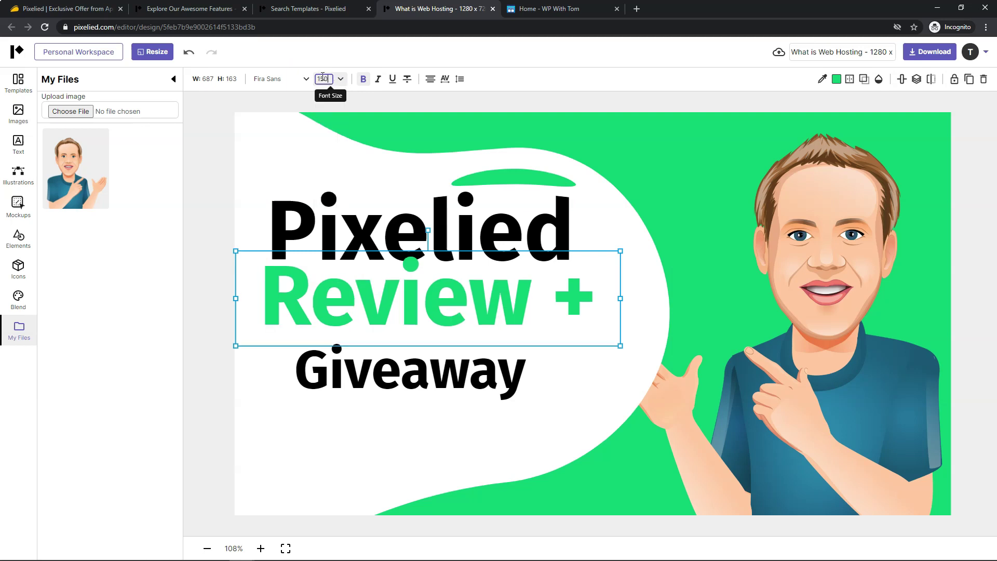
- Set Giveaway to font size 150 and move it under Review +
click(405, 369)
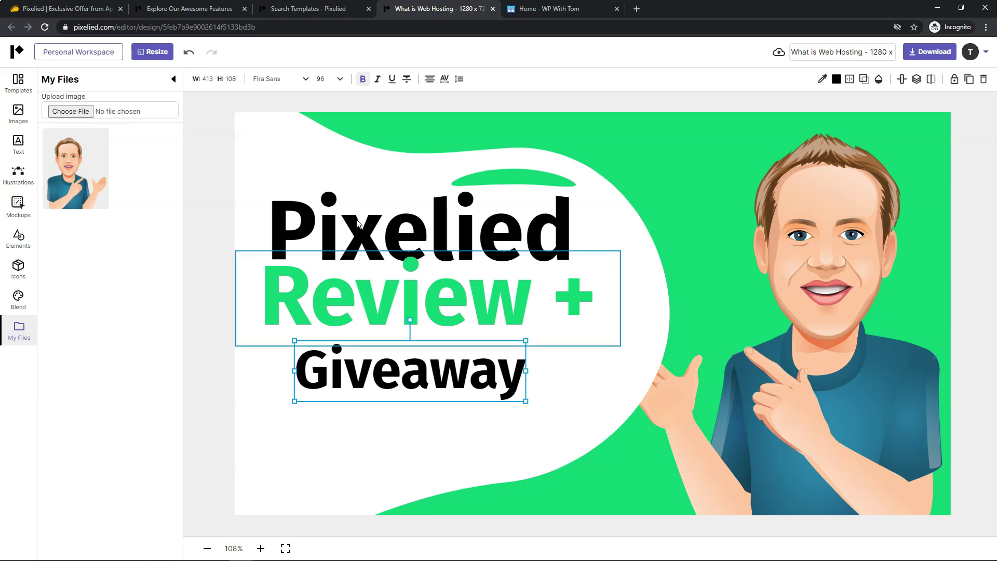
click(341, 81)
click(319, 79)
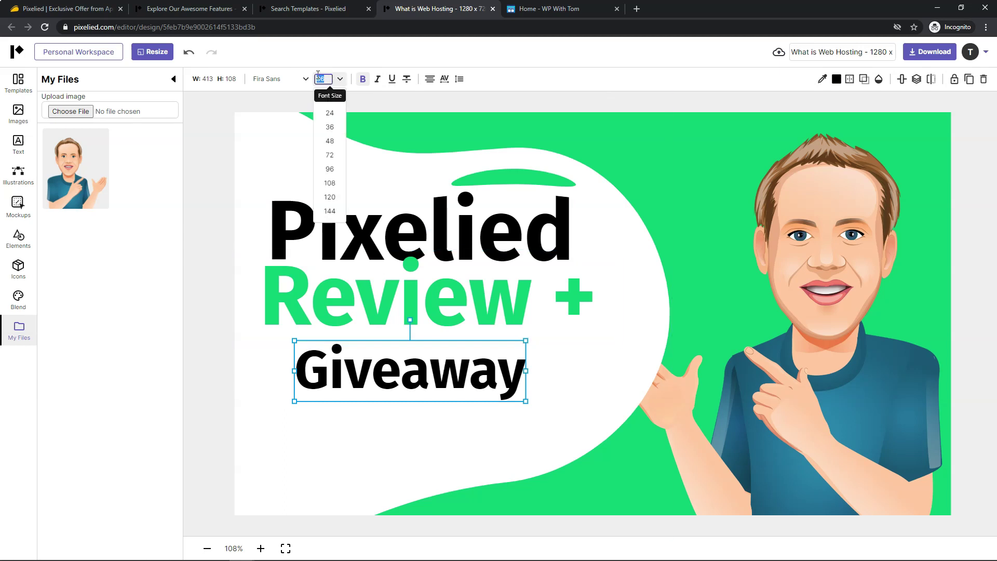
text(150)
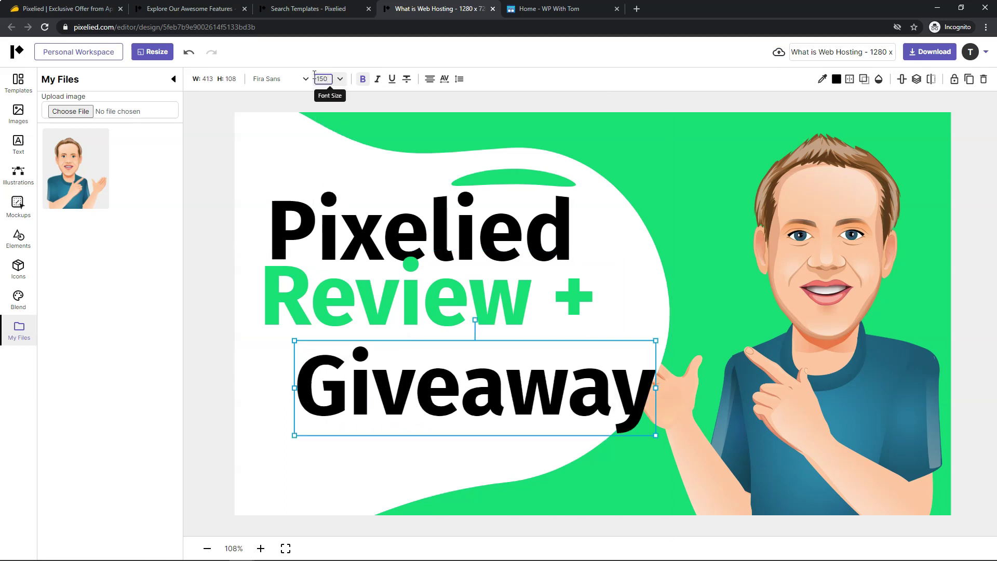
drag(443, 344, 414, 355)
- Fine-tune the spacing of the three headline lines and nudge the white shape up slightly
drag(473, 228, 471, 222)
drag(442, 310, 442, 320)
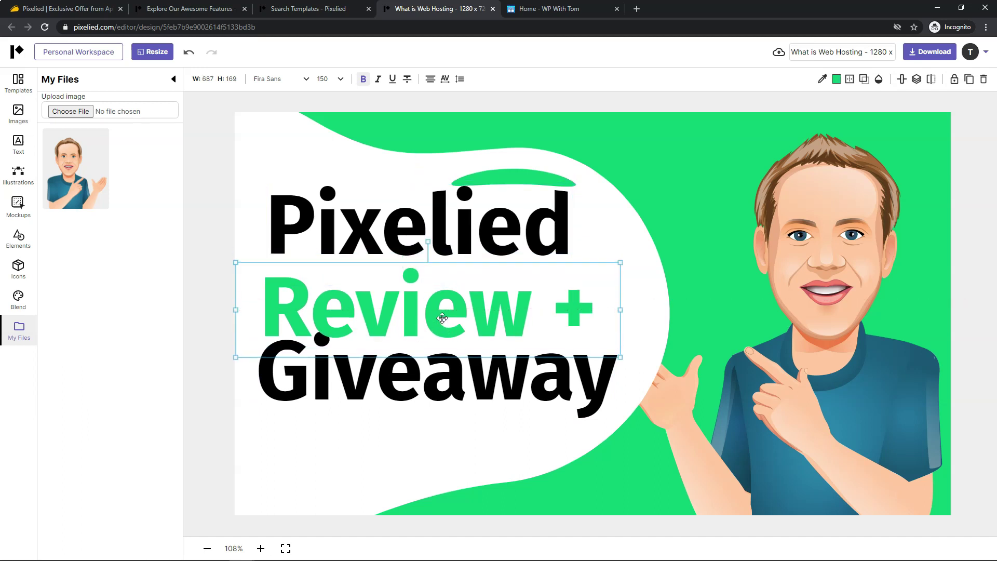
drag(415, 398, 412, 408)
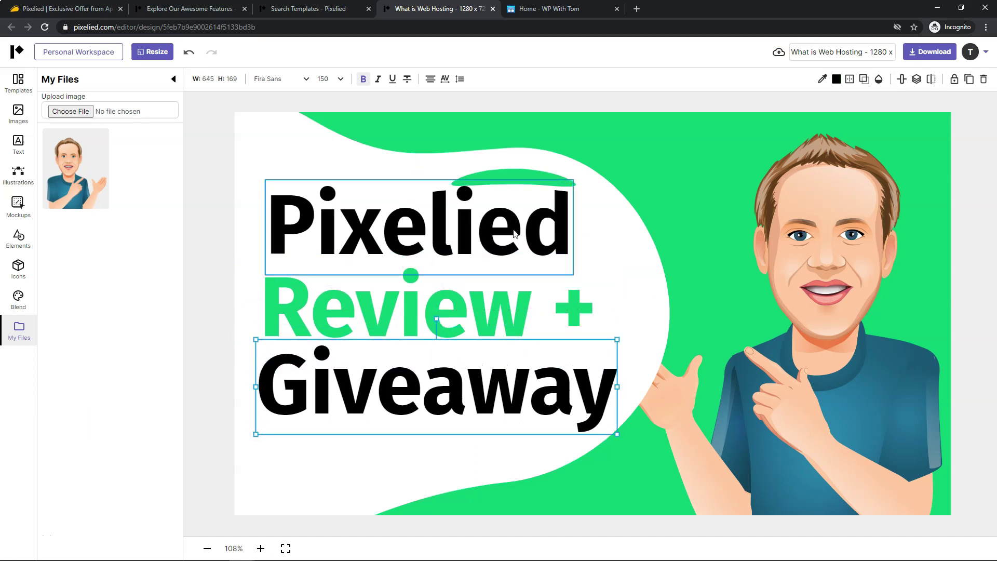
click(226, 166)
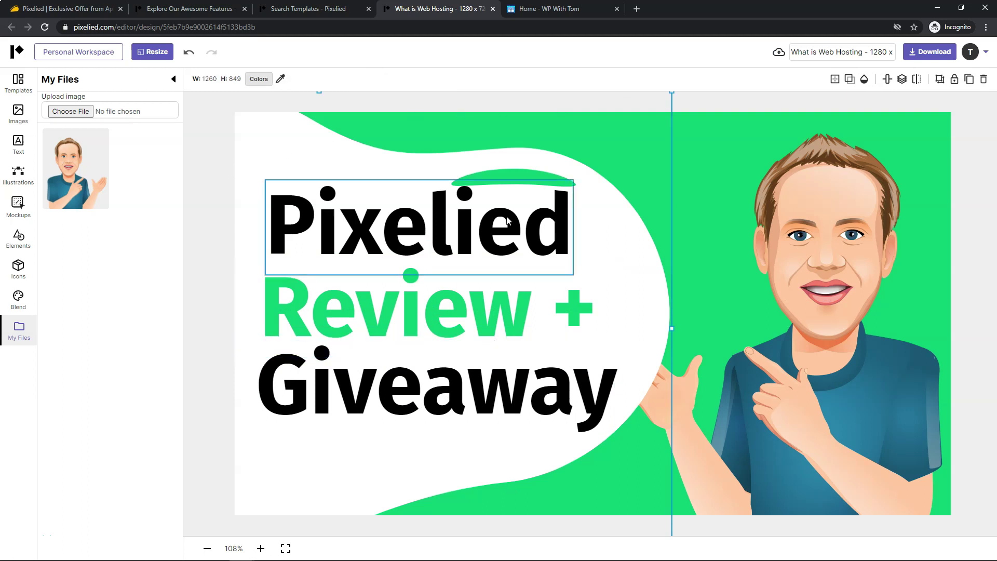
drag(439, 166, 439, 158)
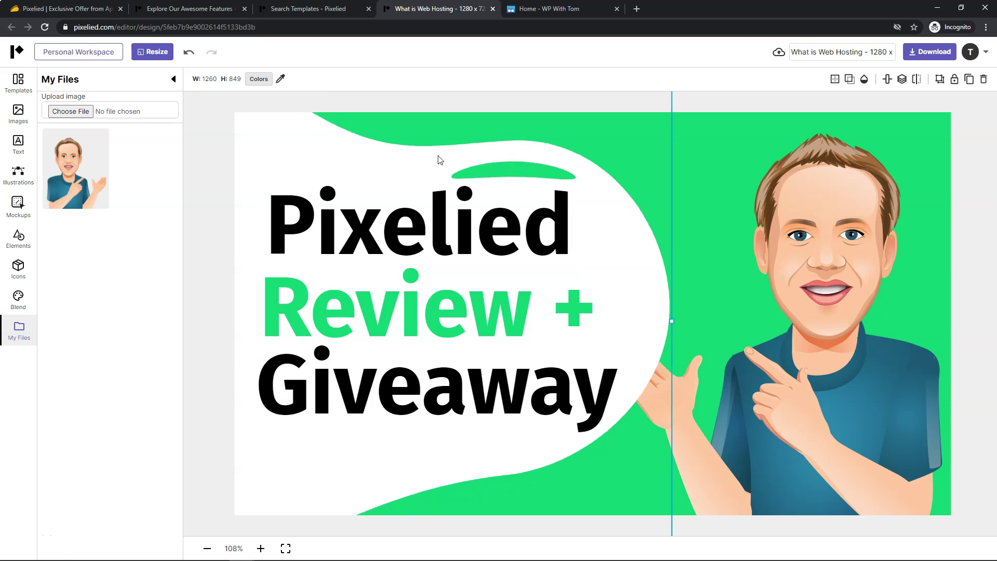
click(682, 159)
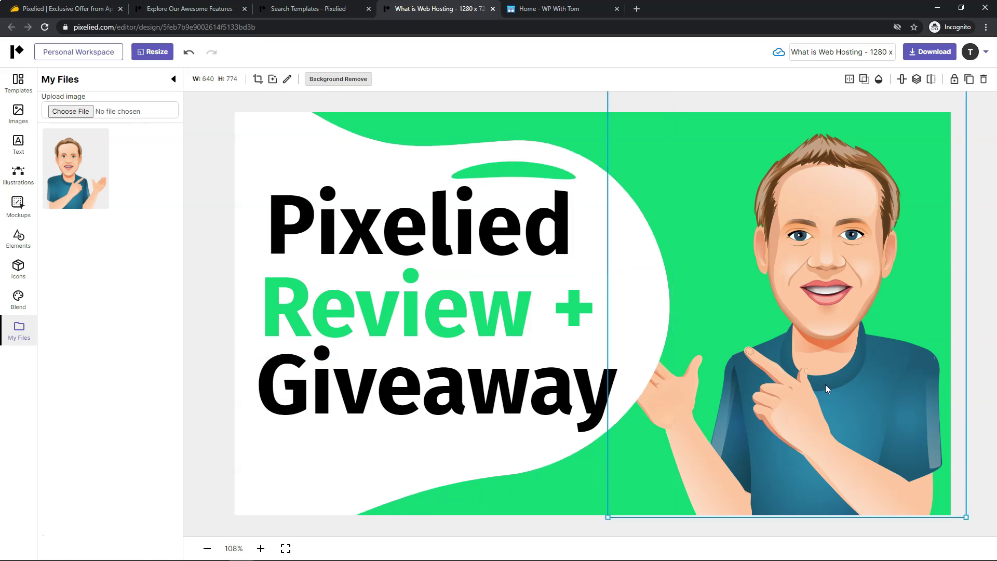
- Bring the cartoon man forward one layer so his raised hand overlaps the white shape
click(917, 80)
click(920, 99)
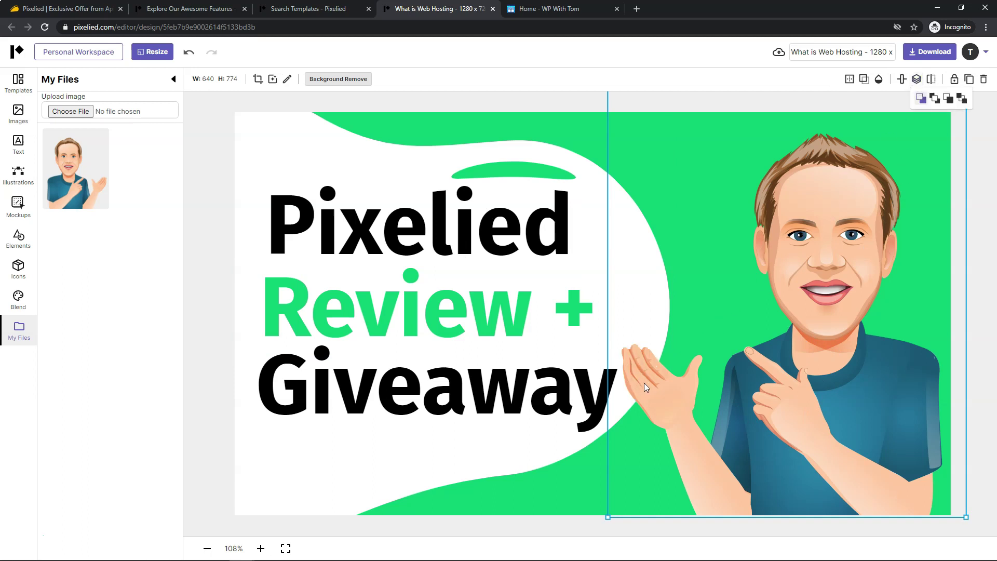
click(934, 102)
click(948, 100)
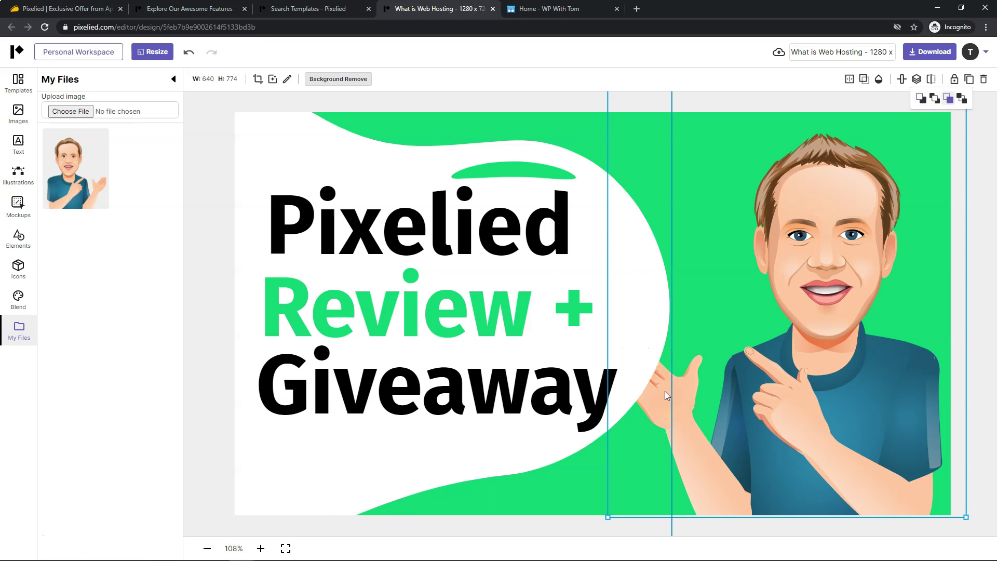
click(921, 101)
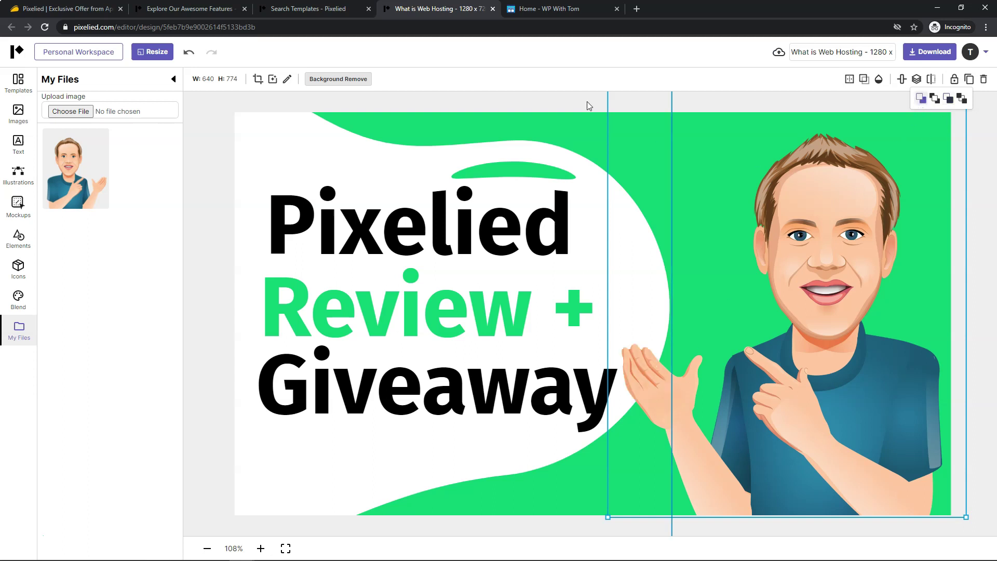
click(211, 134)
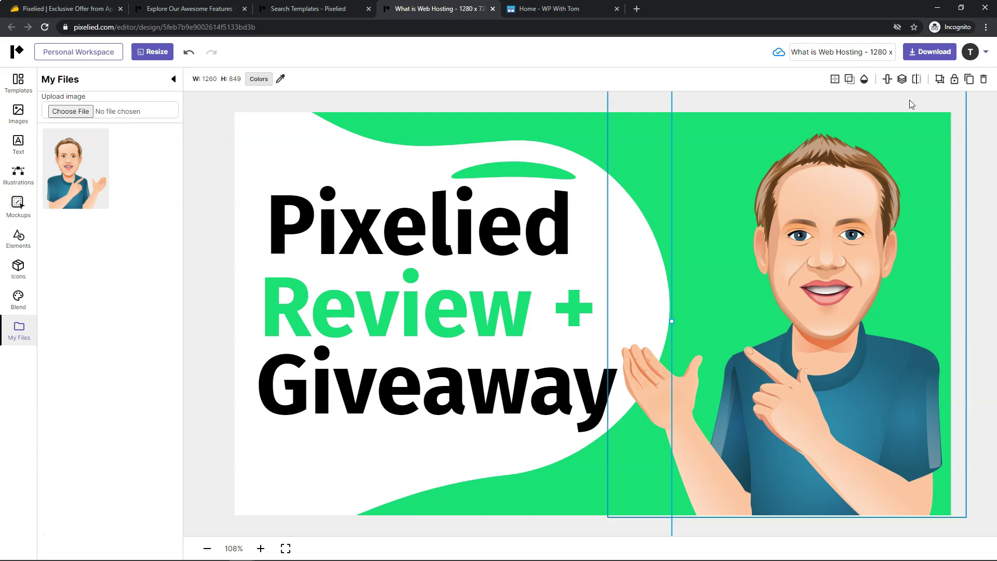
- Download the thumbnail as a JPG at quality 100 and 1x size
click(935, 54)
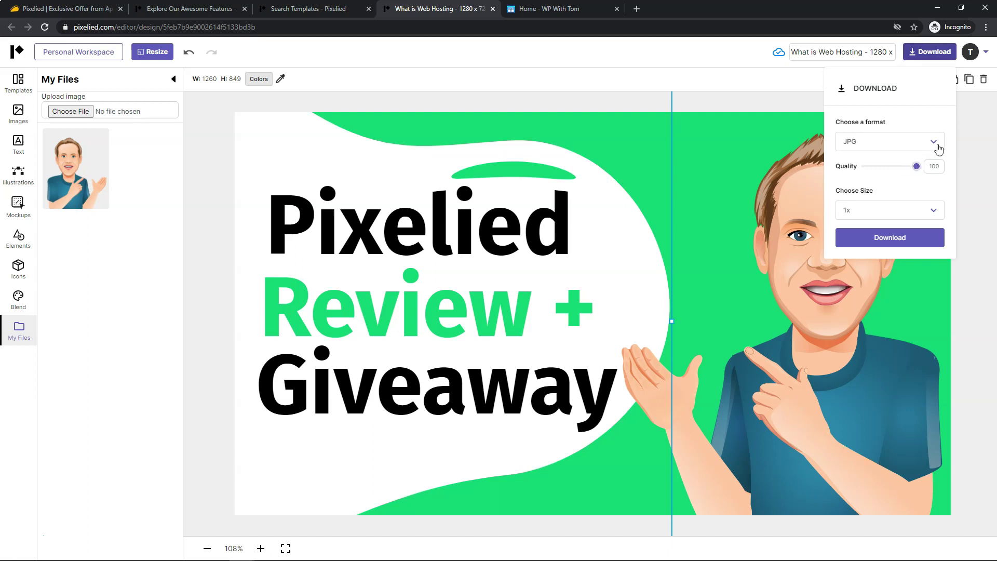
click(935, 146)
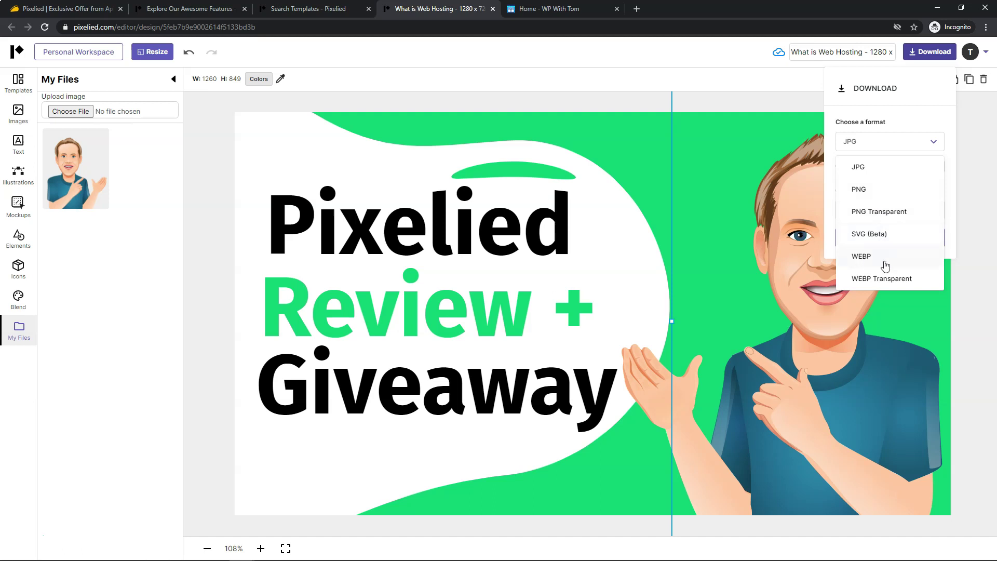
click(831, 119)
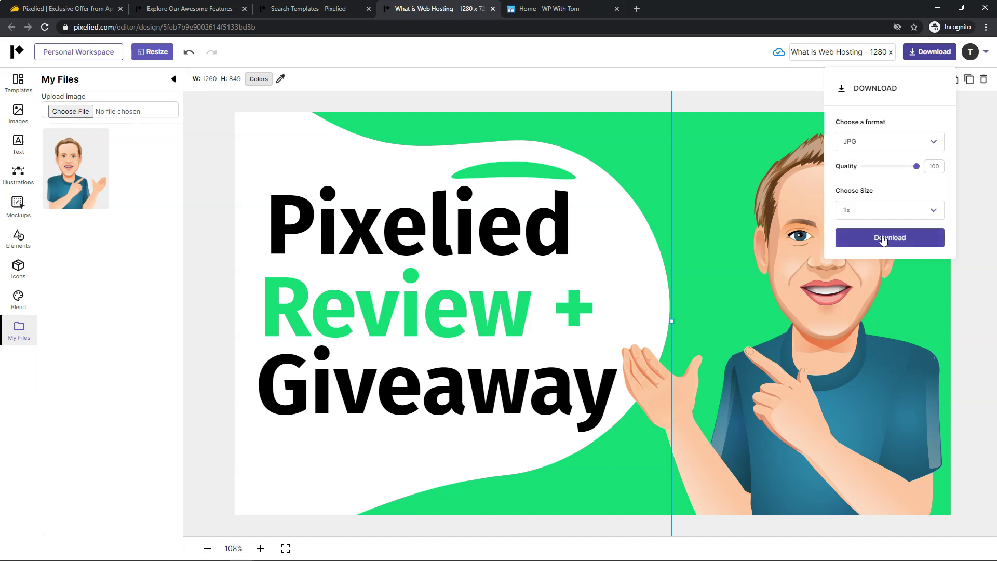
click(885, 213)
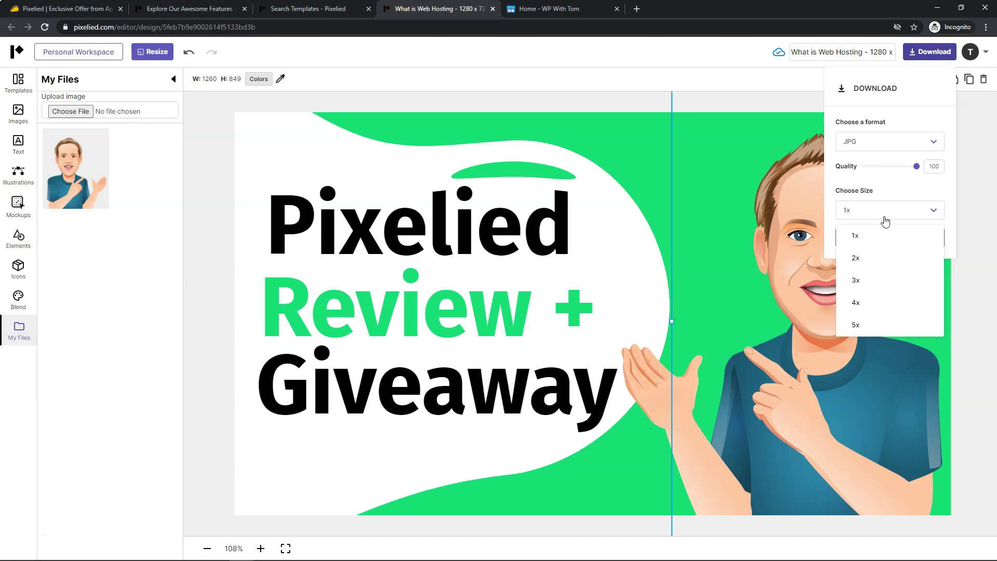
click(885, 215)
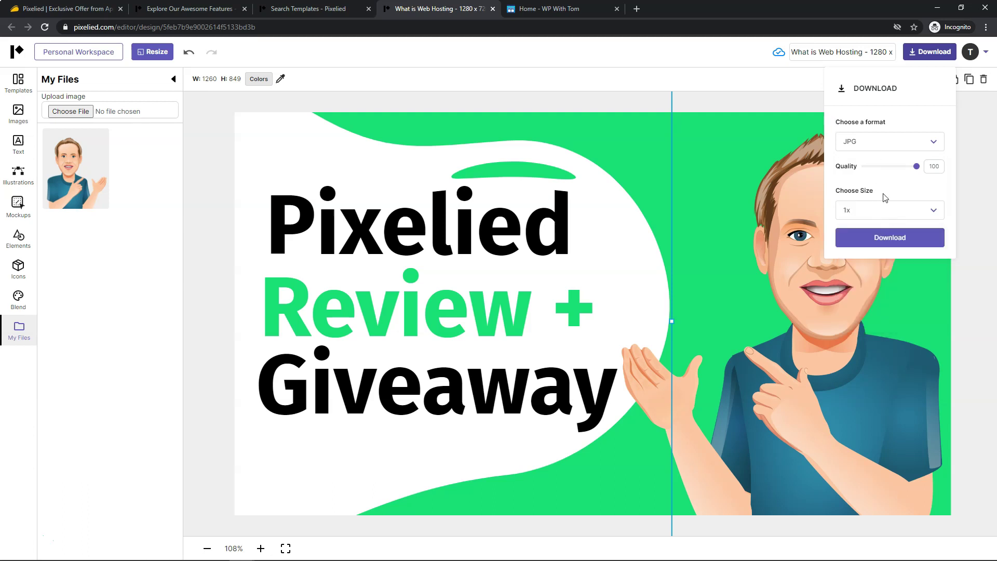
click(880, 238)
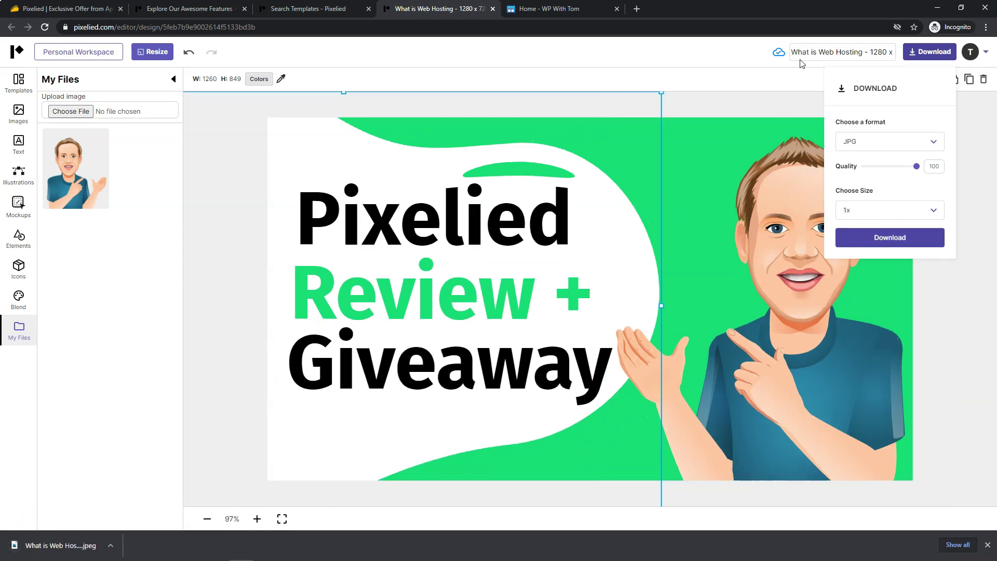
click(758, 78)
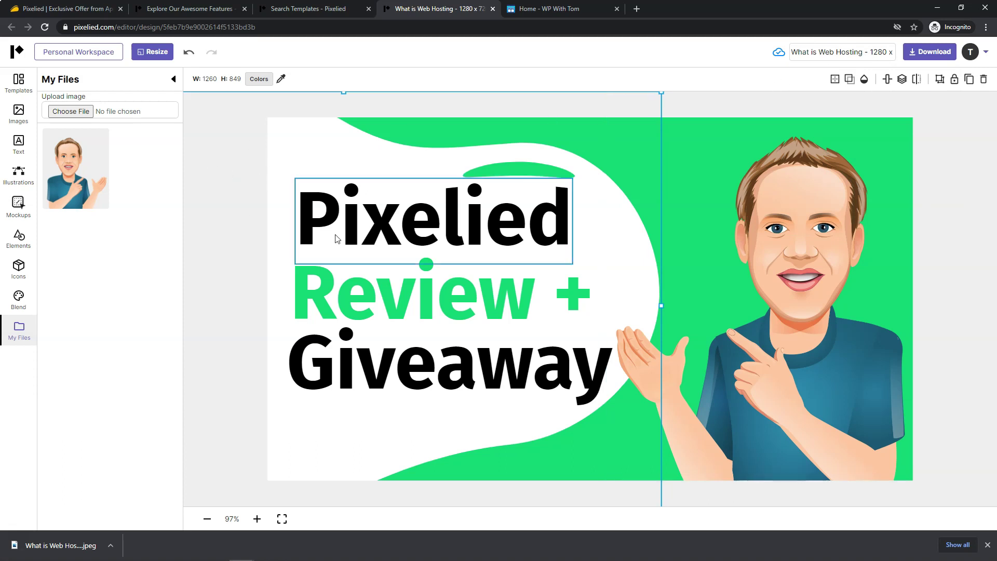
- Search the stock photos for puppy and add the golden puppy photo to the design
click(23, 119)
click(72, 126)
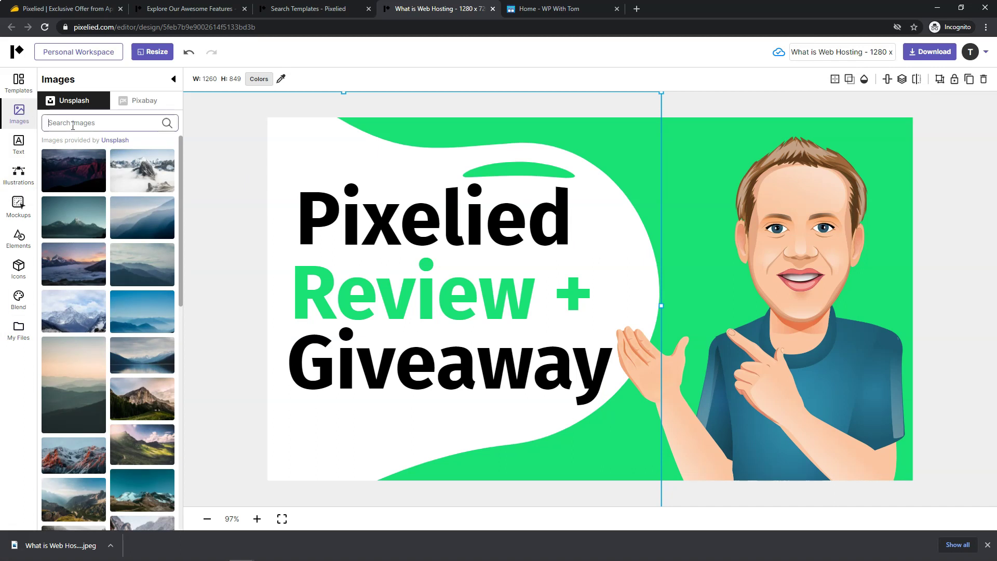
text(puppy)
key(Return)
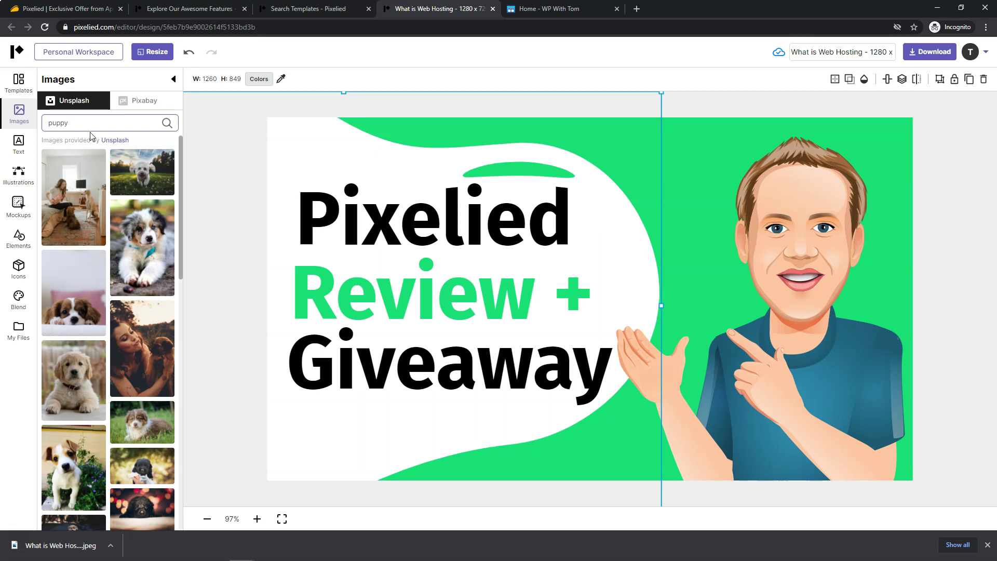
scroll(116, 193, down, 1)
scroll(116, 193, down, 6)
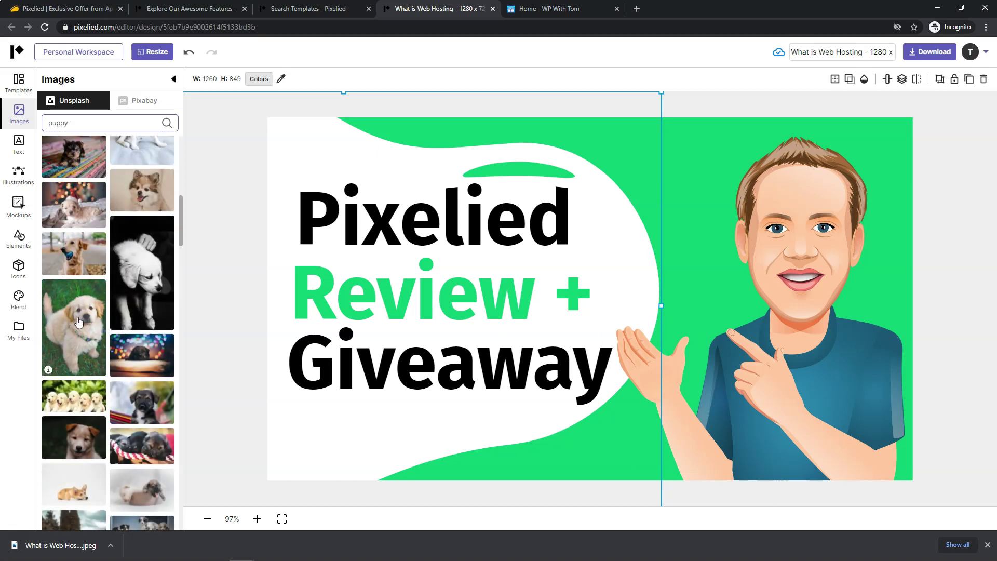
click(78, 323)
- Reposition the puppy photo on the canvas and start removing its background
drag(568, 234, 569, 270)
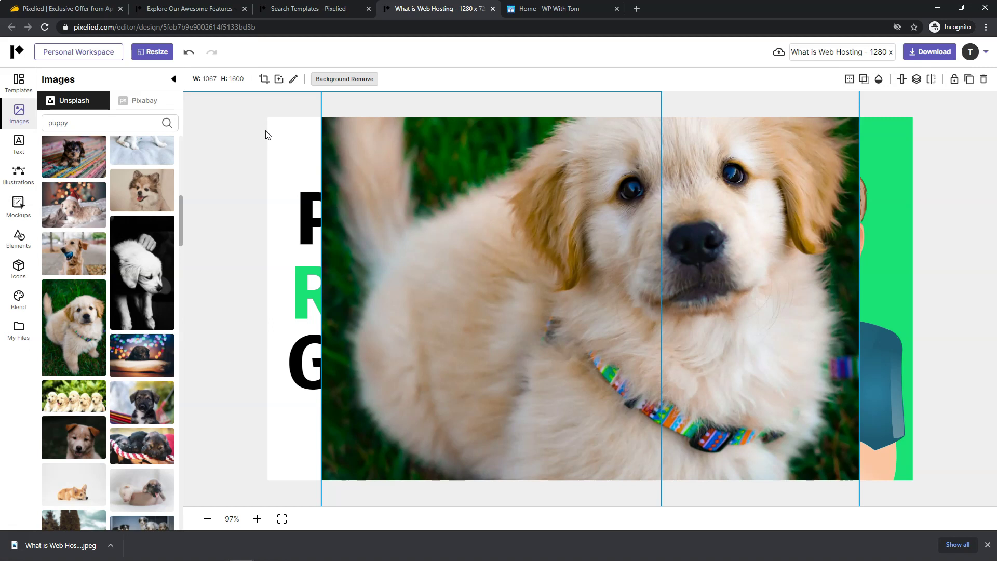
drag(736, 213, 652, 262)
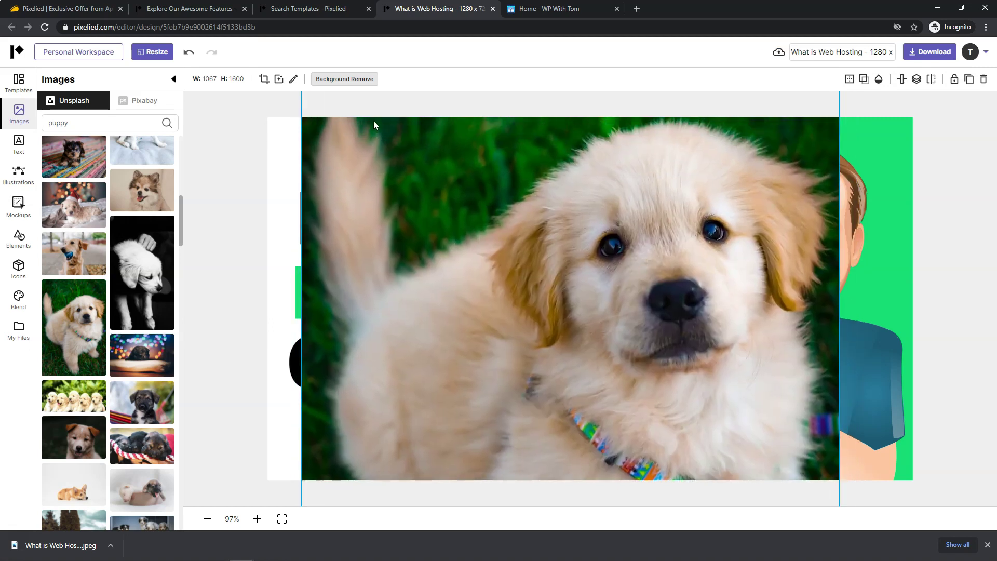
click(351, 79)
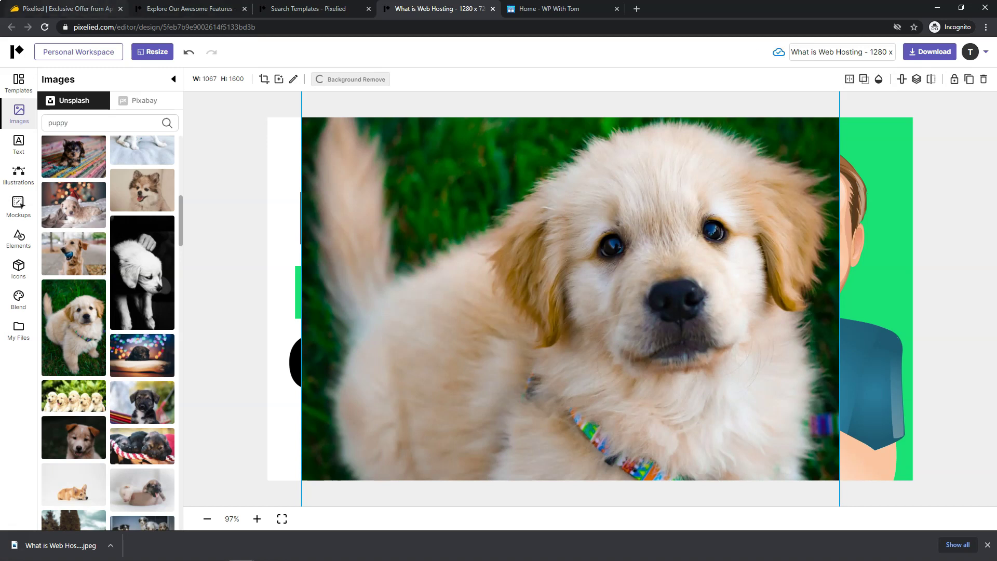
- Compare the AppSumo deal's Single $49, Double $98 and Multiple $147 tiers and code quantity options
click(108, 10)
scroll(566, 299, down, 20)
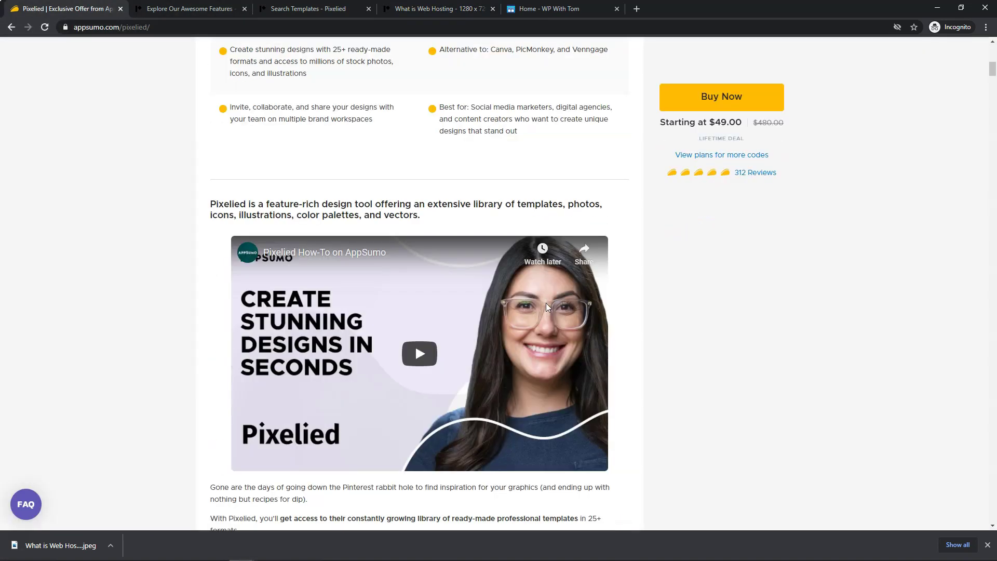
scroll(487, 295, down, 15)
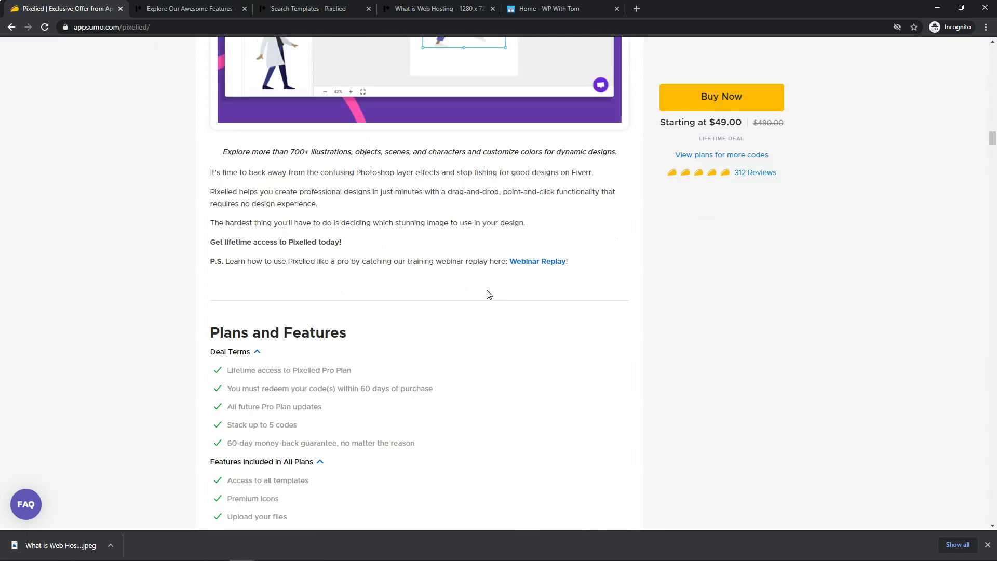
scroll(291, 429, up, 3)
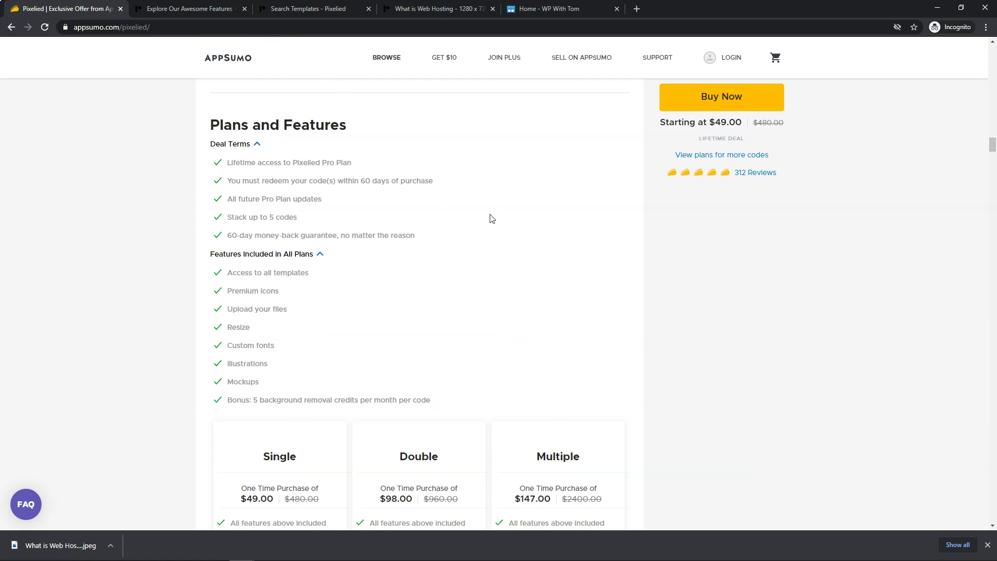
scroll(444, 283, down, 5)
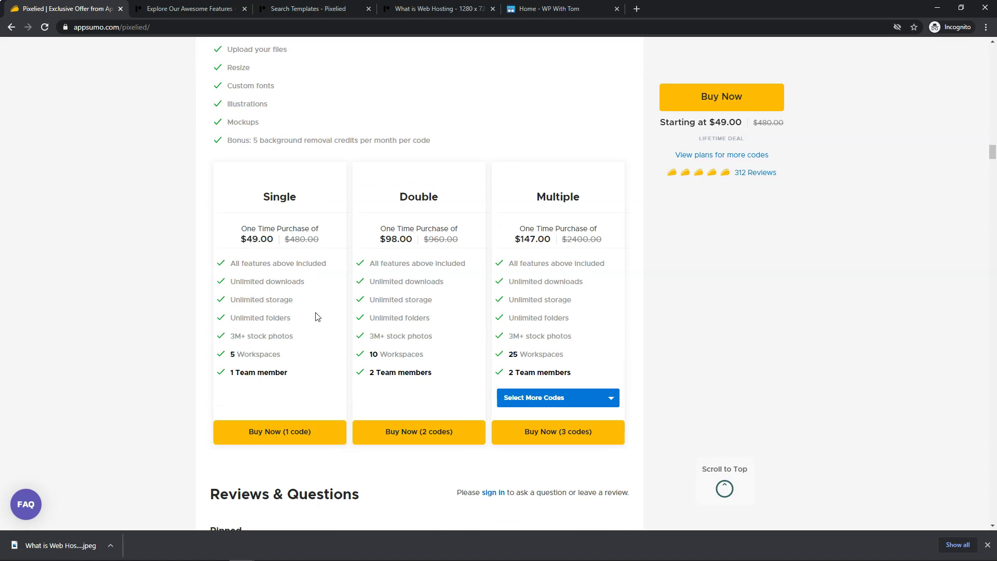
click(603, 396)
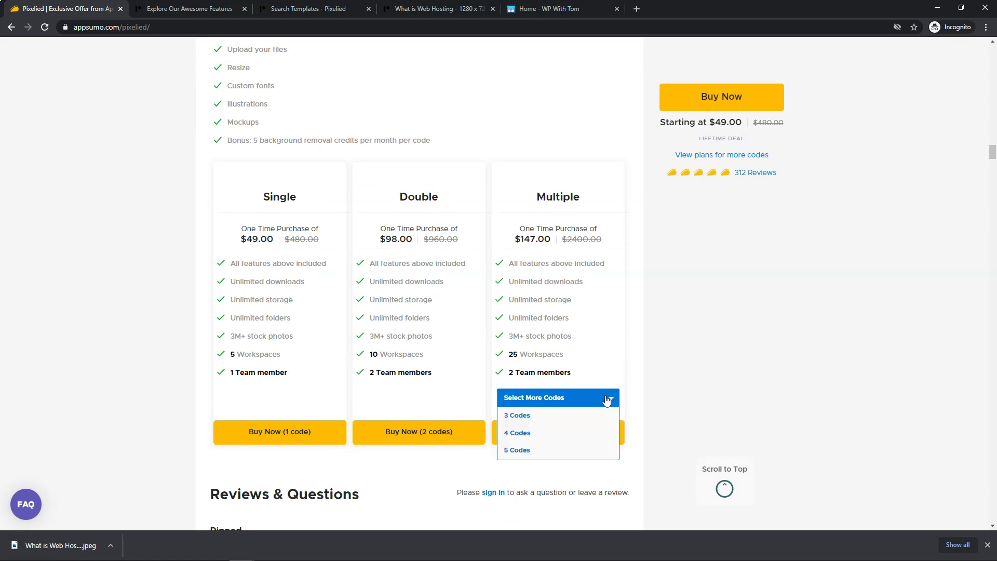
click(749, 286)
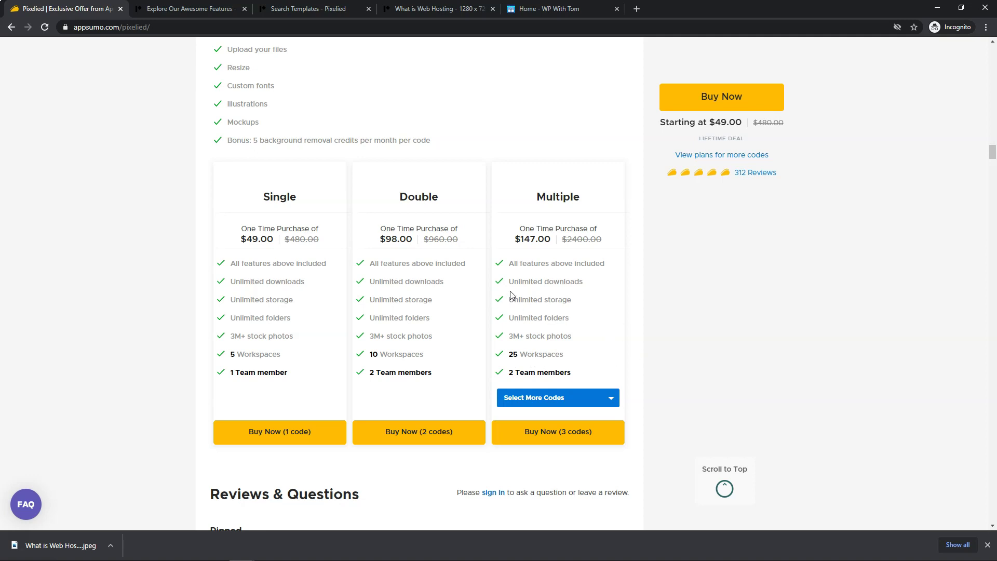
scroll(458, 162, up, 4)
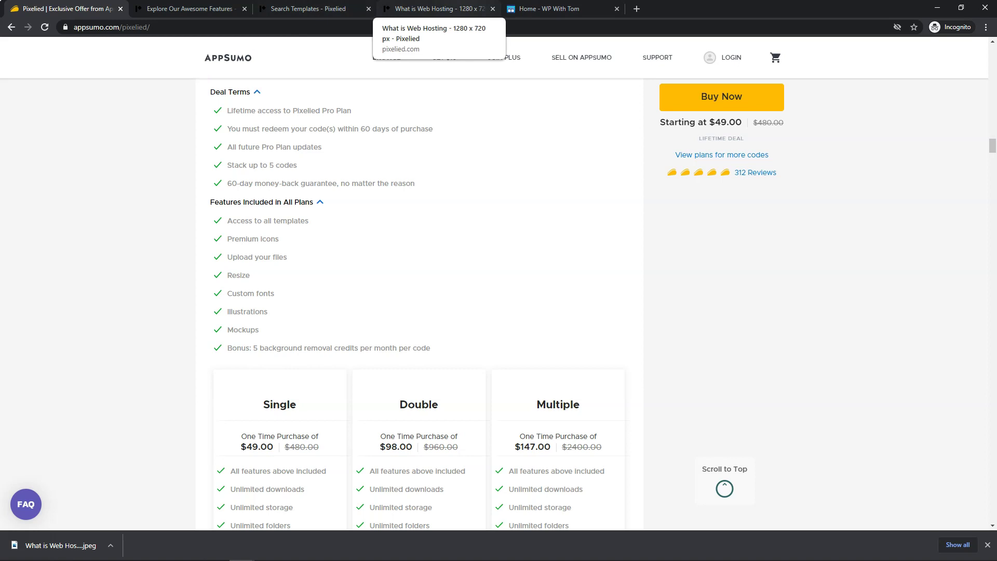
- Shrink the cut-out puppy to about 385 by 577 beside the headline, then delete it
click(453, 10)
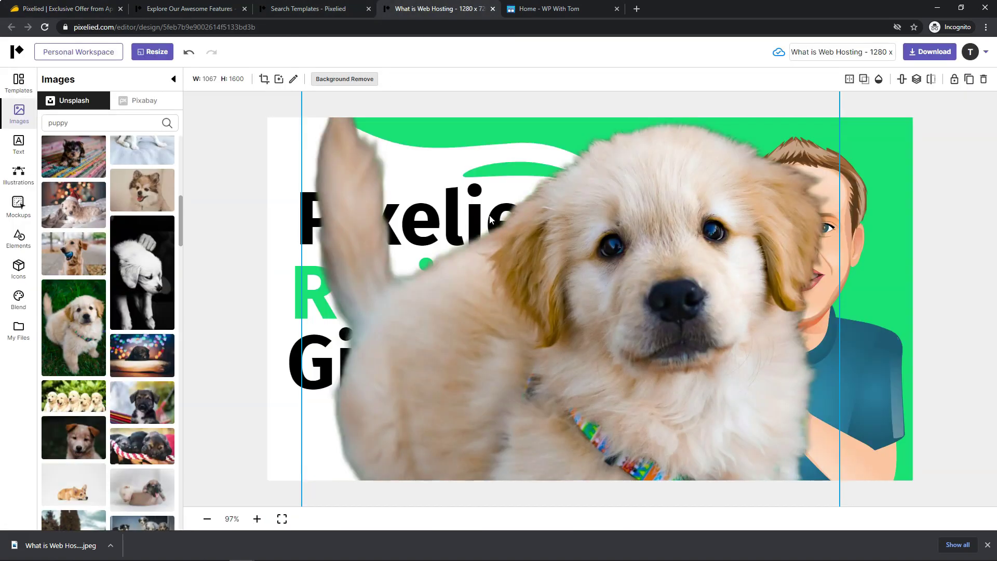
drag(671, 260, 682, 431)
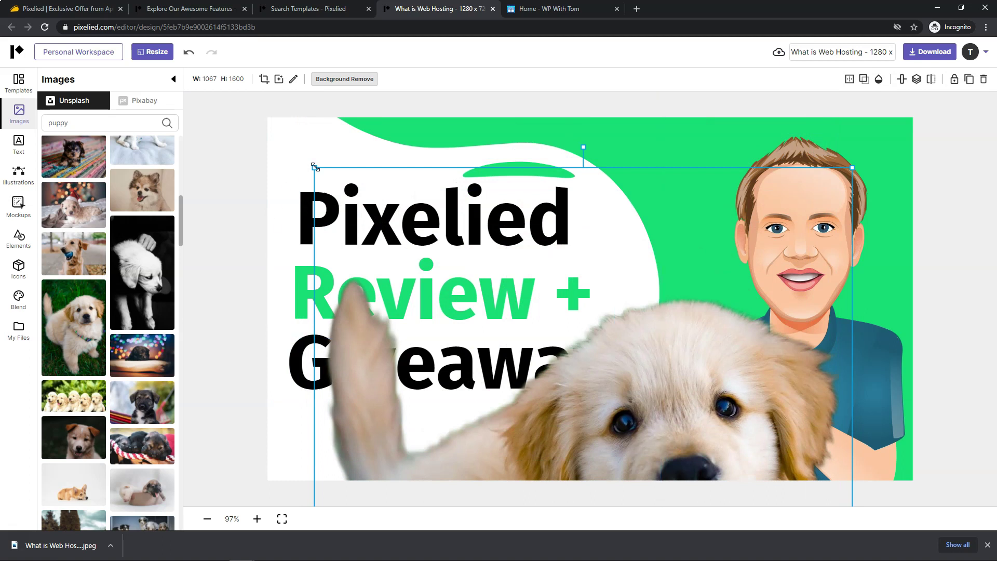
drag(314, 167, 645, 312)
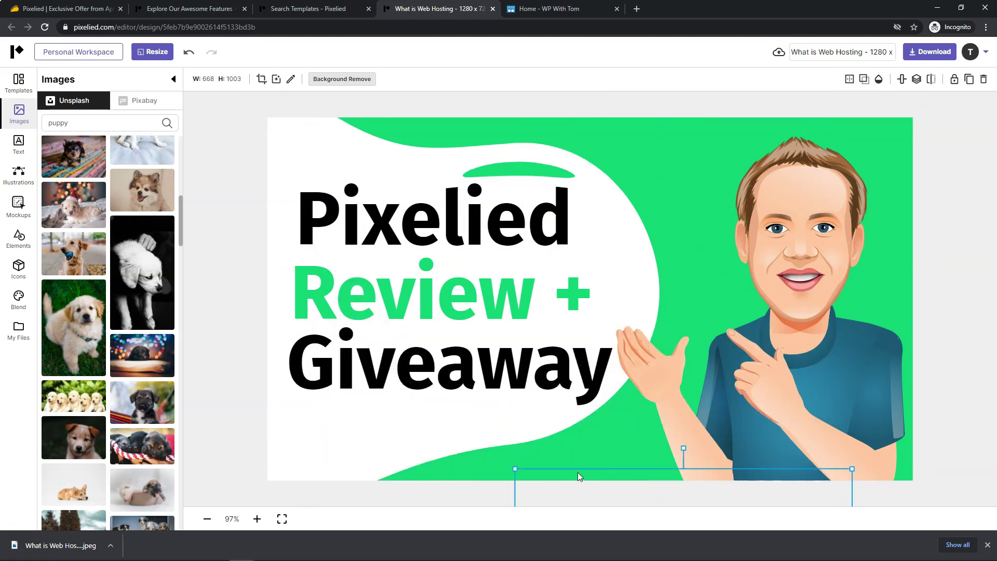
drag(577, 472, 456, 63)
drag(564, 277, 602, 377)
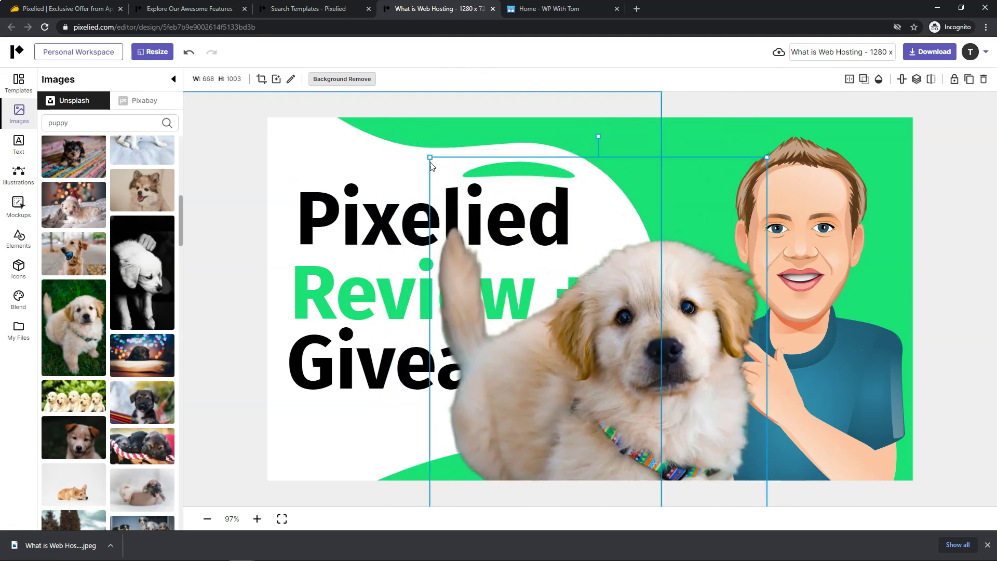
drag(430, 157, 648, 343)
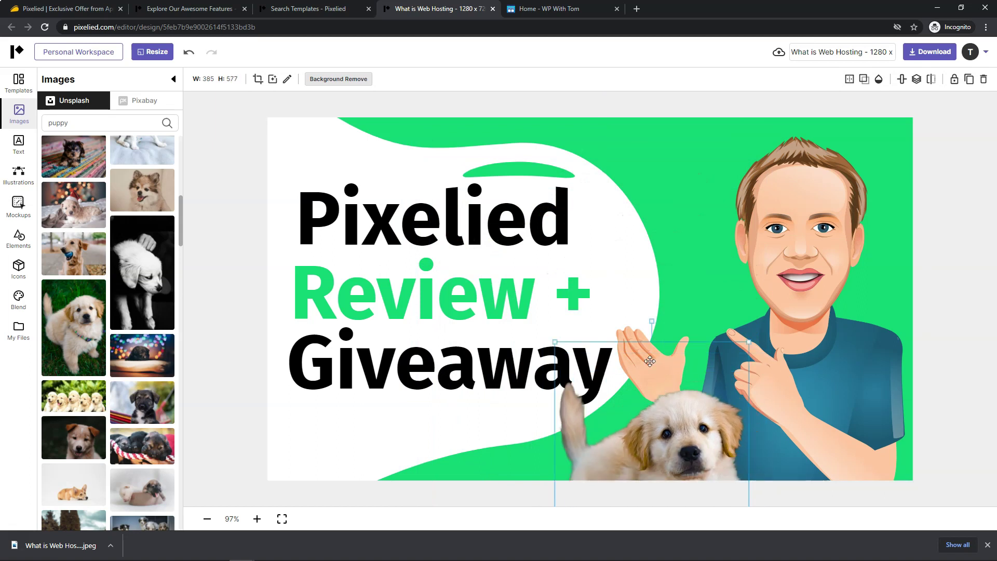
drag(685, 427, 528, 198)
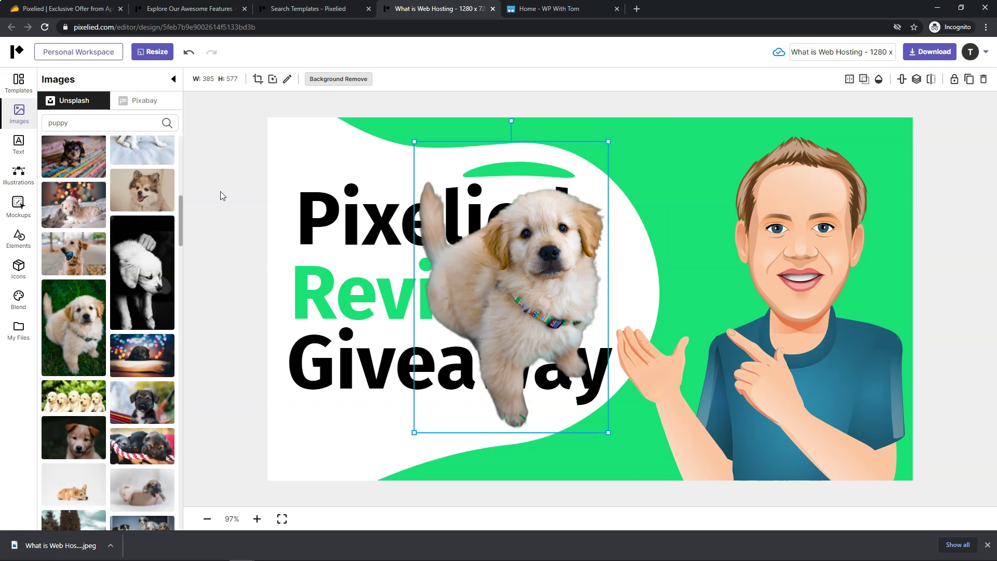
click(984, 79)
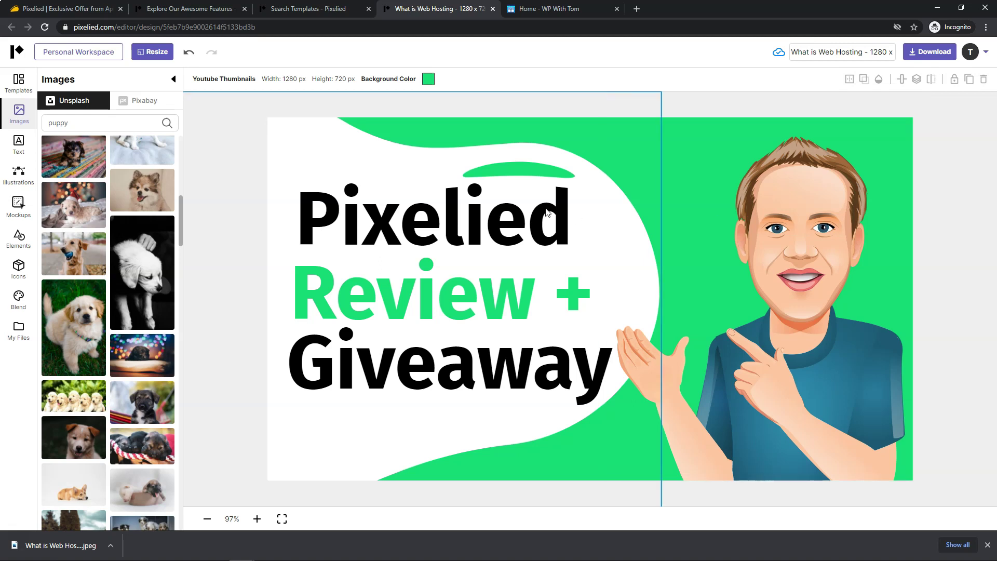
- View the Pixelied Lifetime Plan Giveaway on WP With Tom, then return to AppSumo's deal page
click(67, 8)
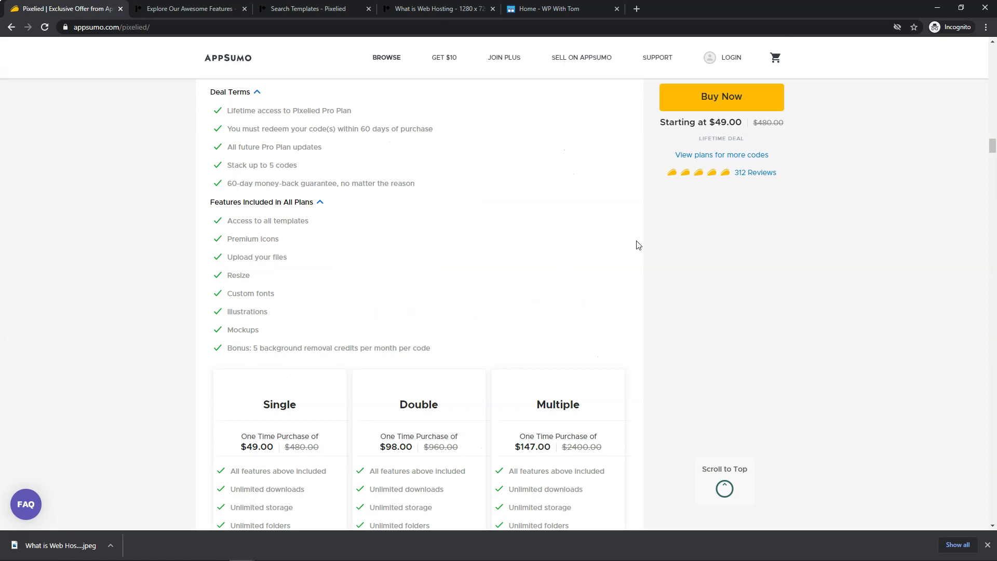
key(ctrl+5)
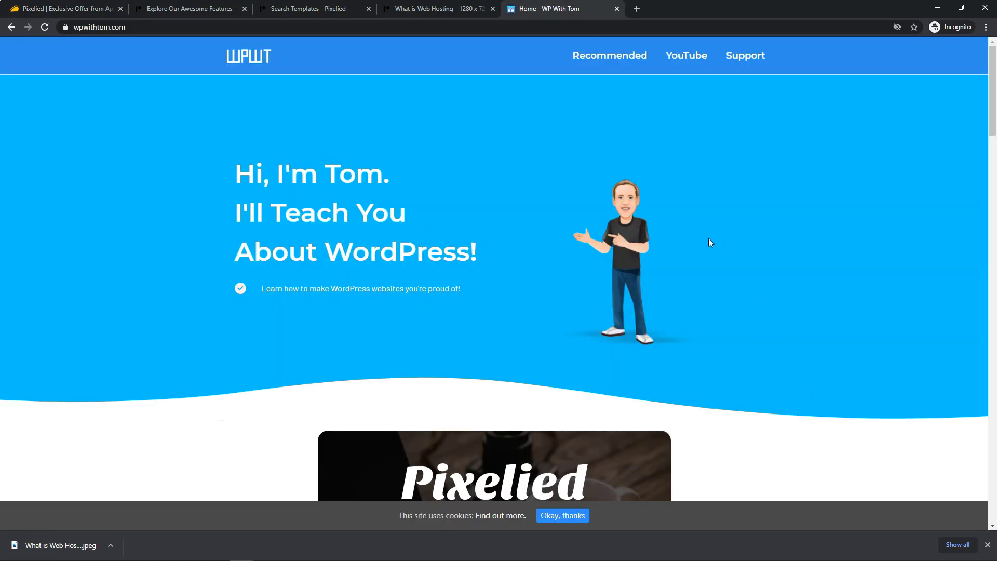
scroll(709, 242, down, 8)
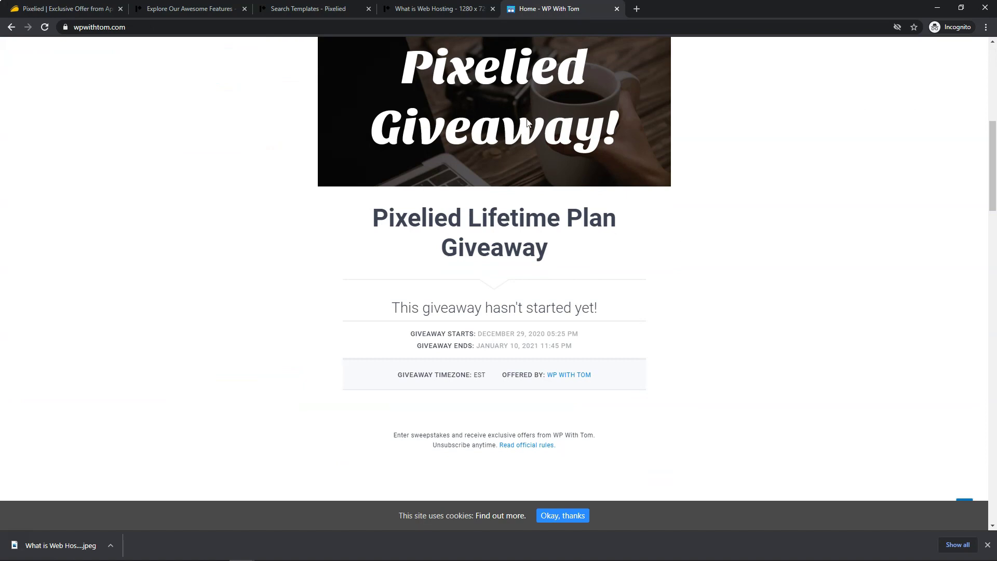
scroll(489, 141, up, 1)
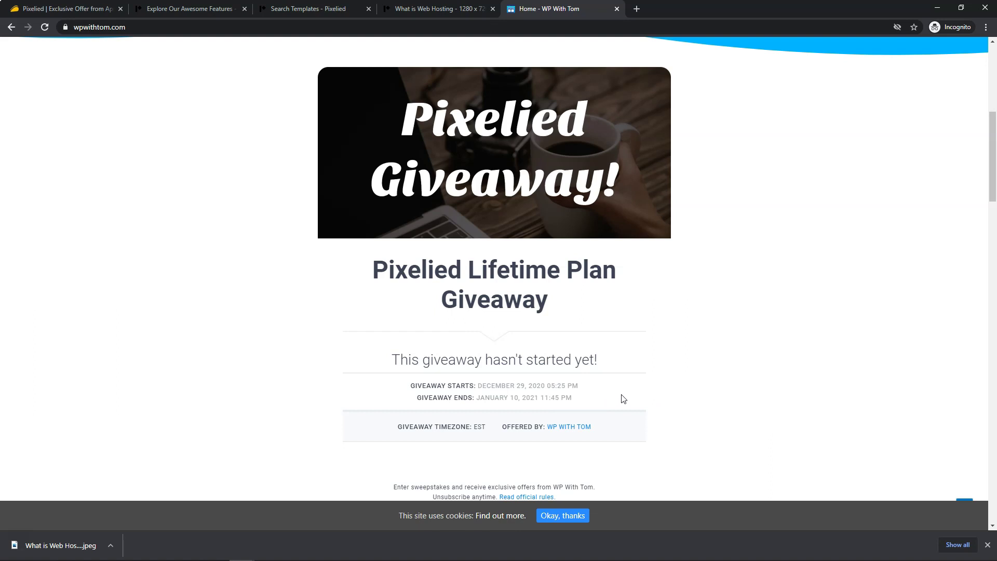
scroll(660, 345, up, 7)
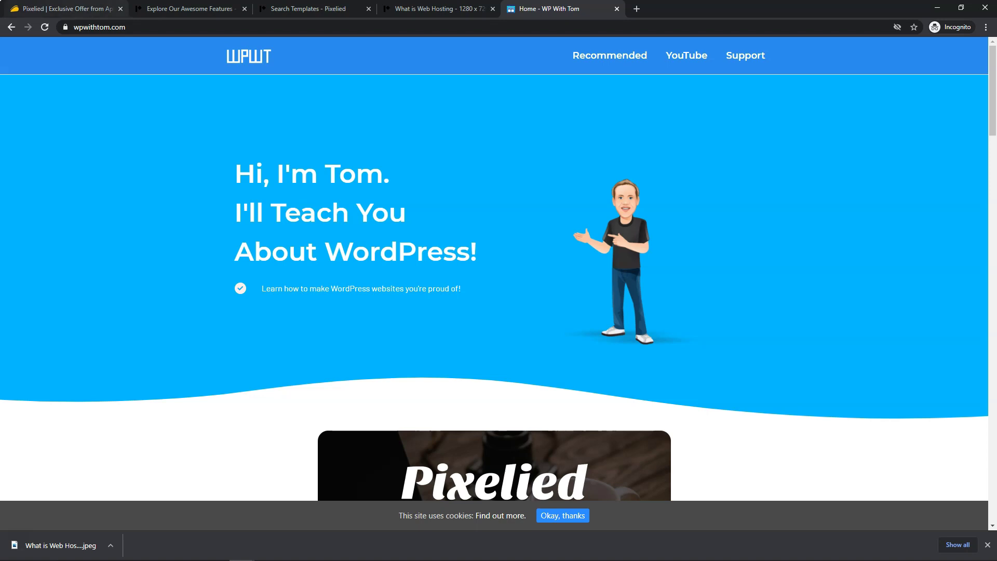
click(68, 8)
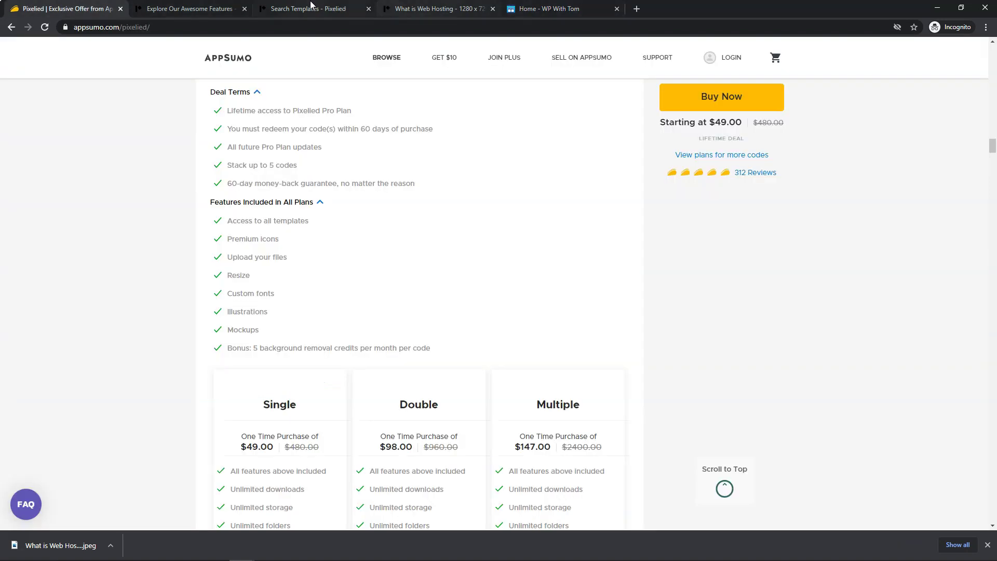
- Return to the Pixelied editor via the 'What is Web Hosting' browser tab
click(401, 8)
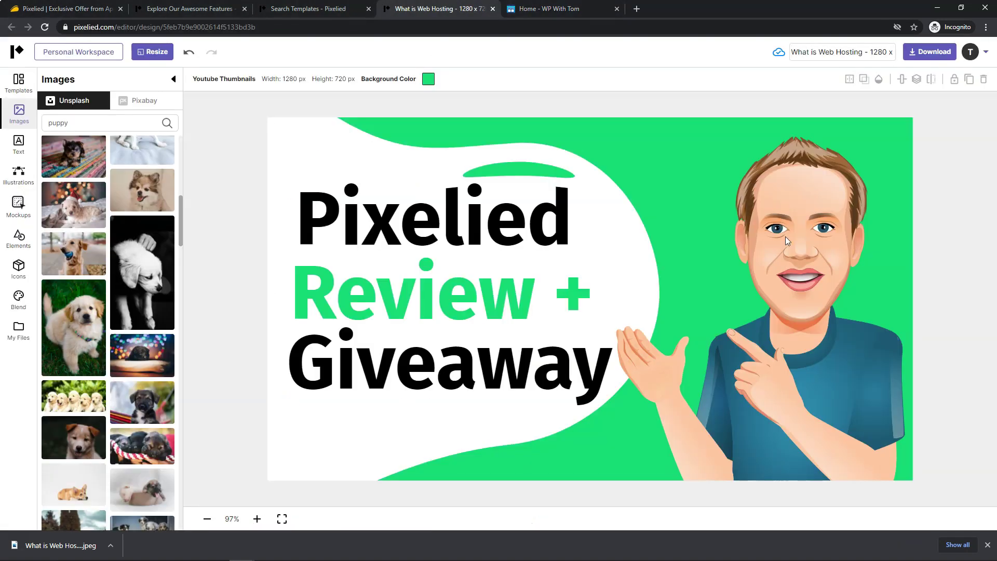